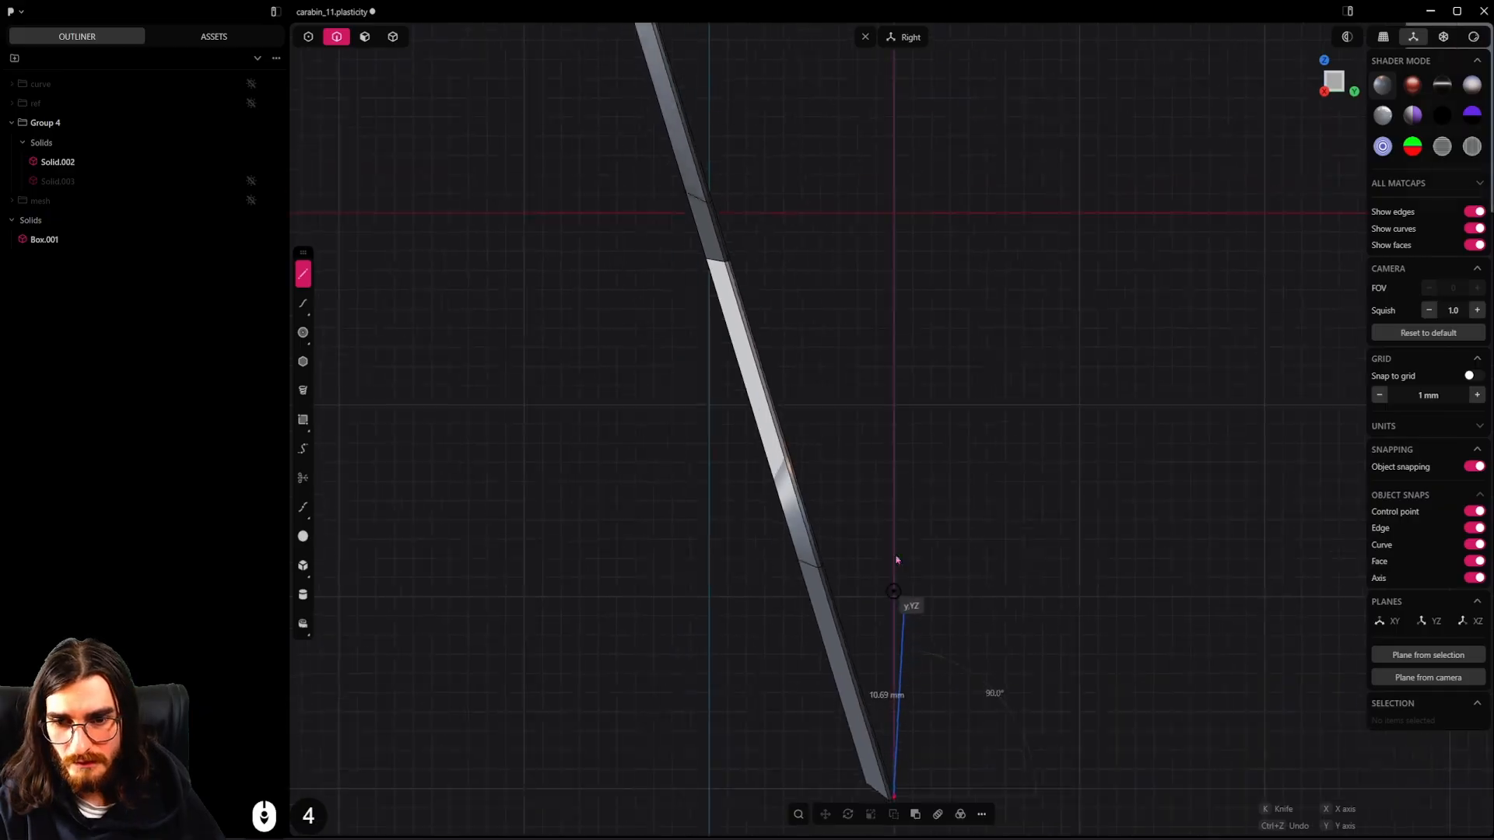
# Step: Draw a vertical line about 75 mm long straight up from the lower tip of the tilted plate
pyautogui.scroll(-2, 903, 506)
pyautogui.scroll(-3, 894, 448)
pyautogui.keyDown('shift'); pyautogui.moveTo(916, 382); pyautogui.dragTo(885, 509, button='middle'); pyautogui.keyUp('shift')
pyautogui.scroll(-2, 885, 508)
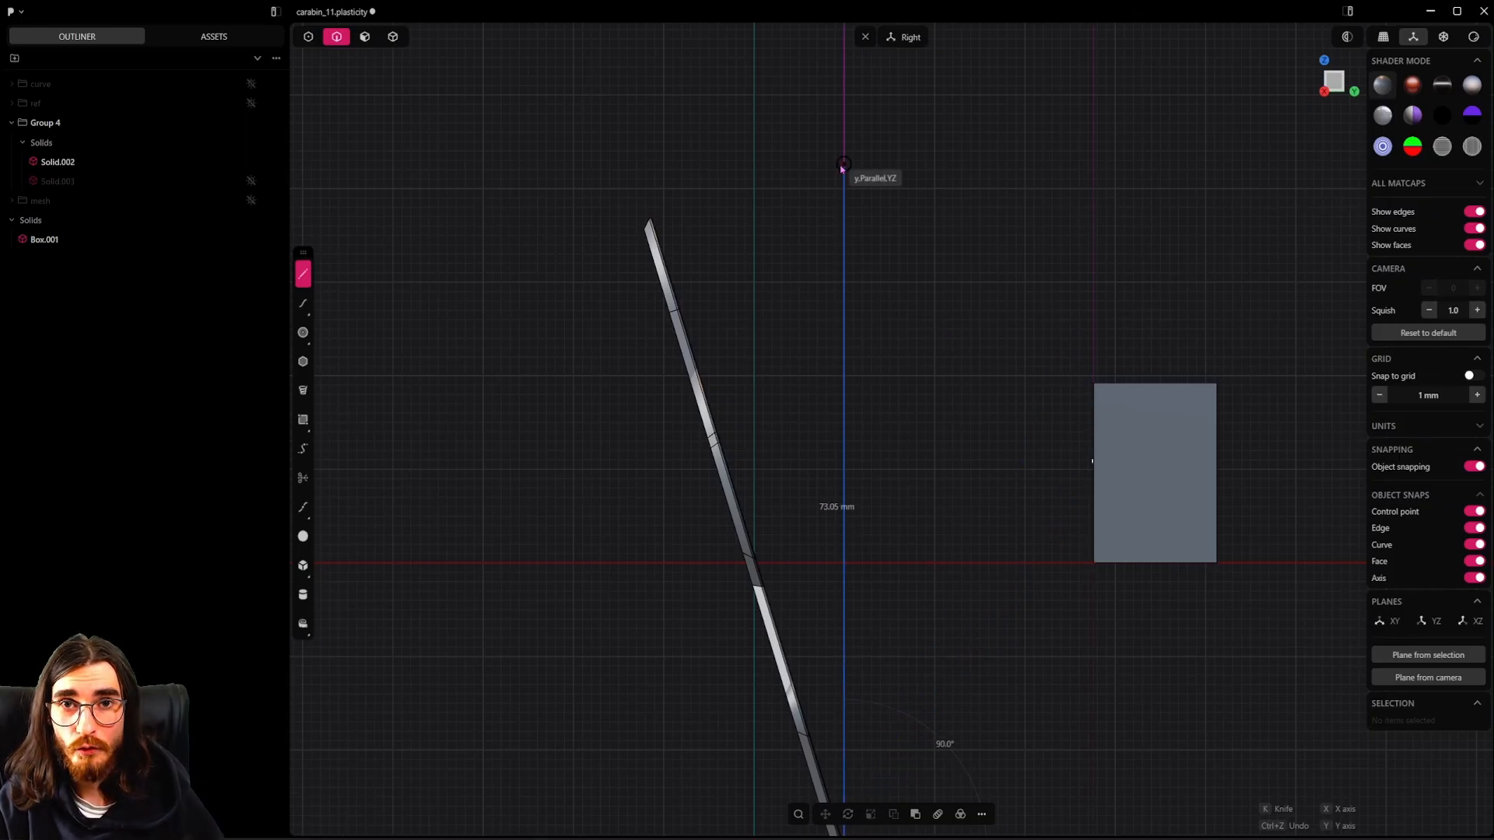
pyautogui.click(844, 152)
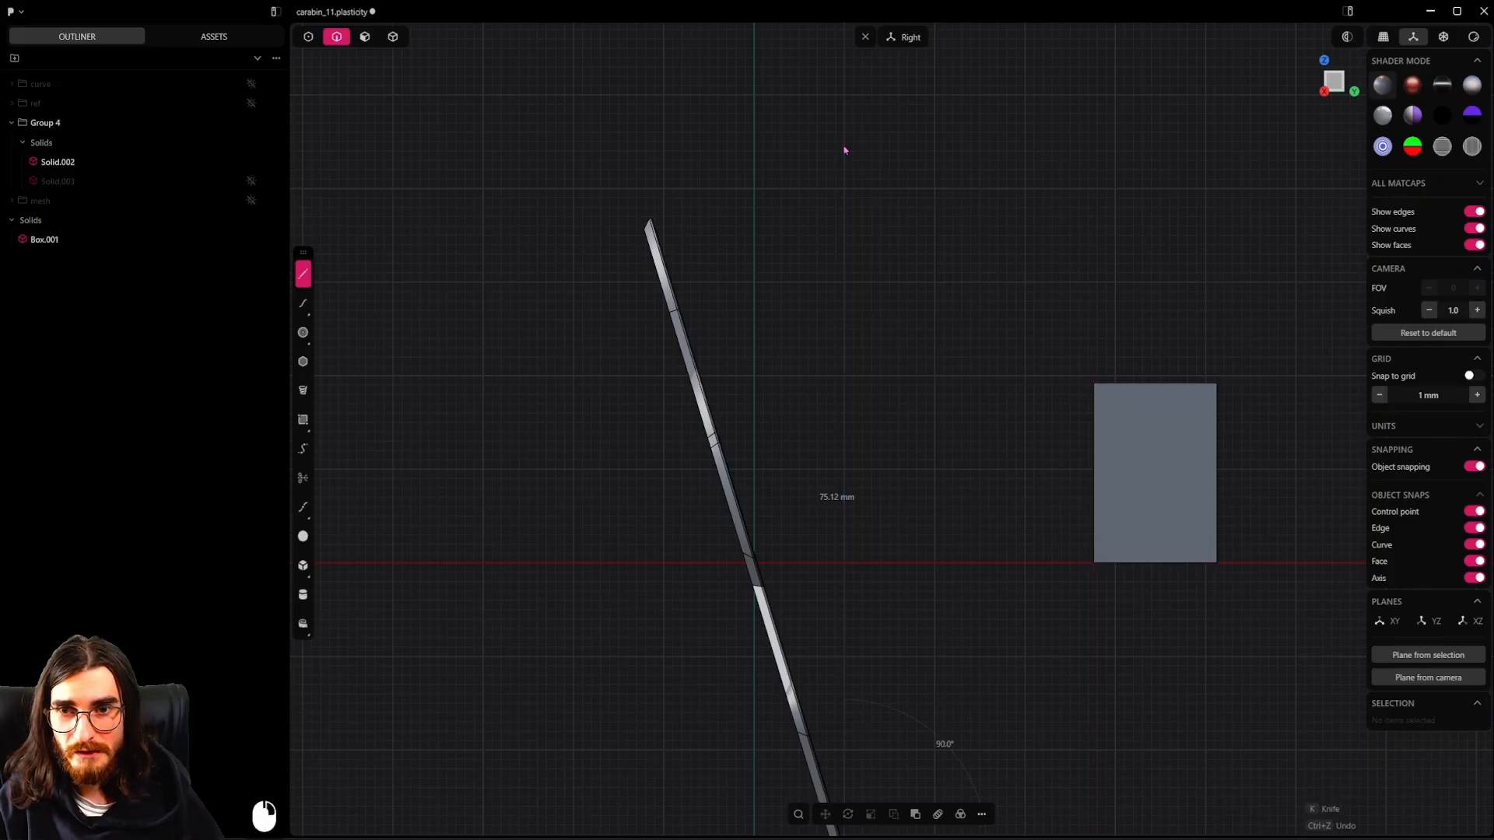
pyautogui.keyDown('shift'); pyautogui.moveTo(844, 151); pyautogui.dragTo(729, 343, button='middle'); pyautogui.keyUp('shift')
# Step: Start a freestyle rotation of the tilted plate, using its lower tip as pivot and its upper corner as reference point
pyautogui.click(676, 331)
pyautogui.press('r')
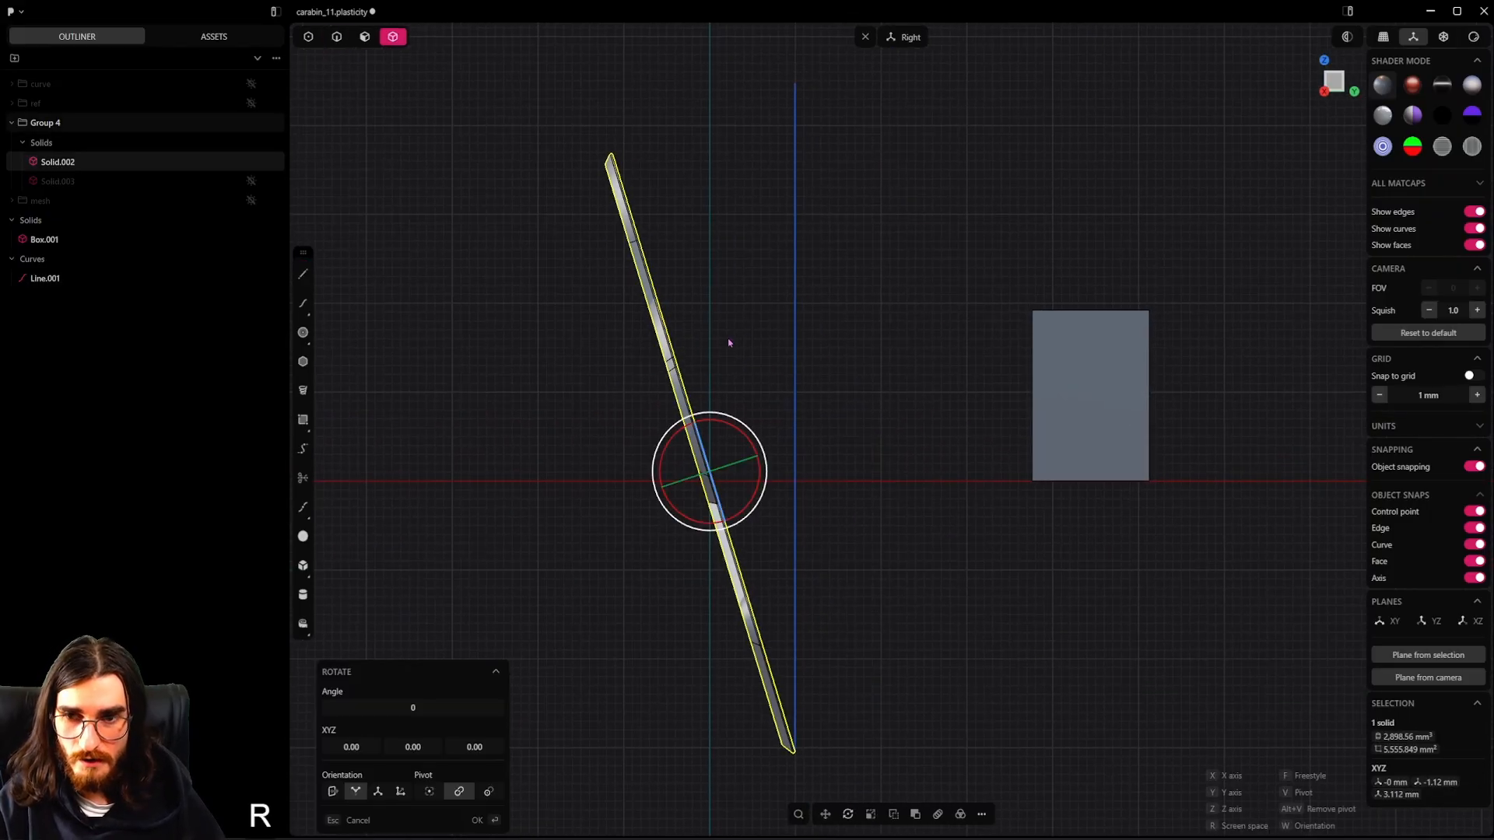
pyautogui.press('f')
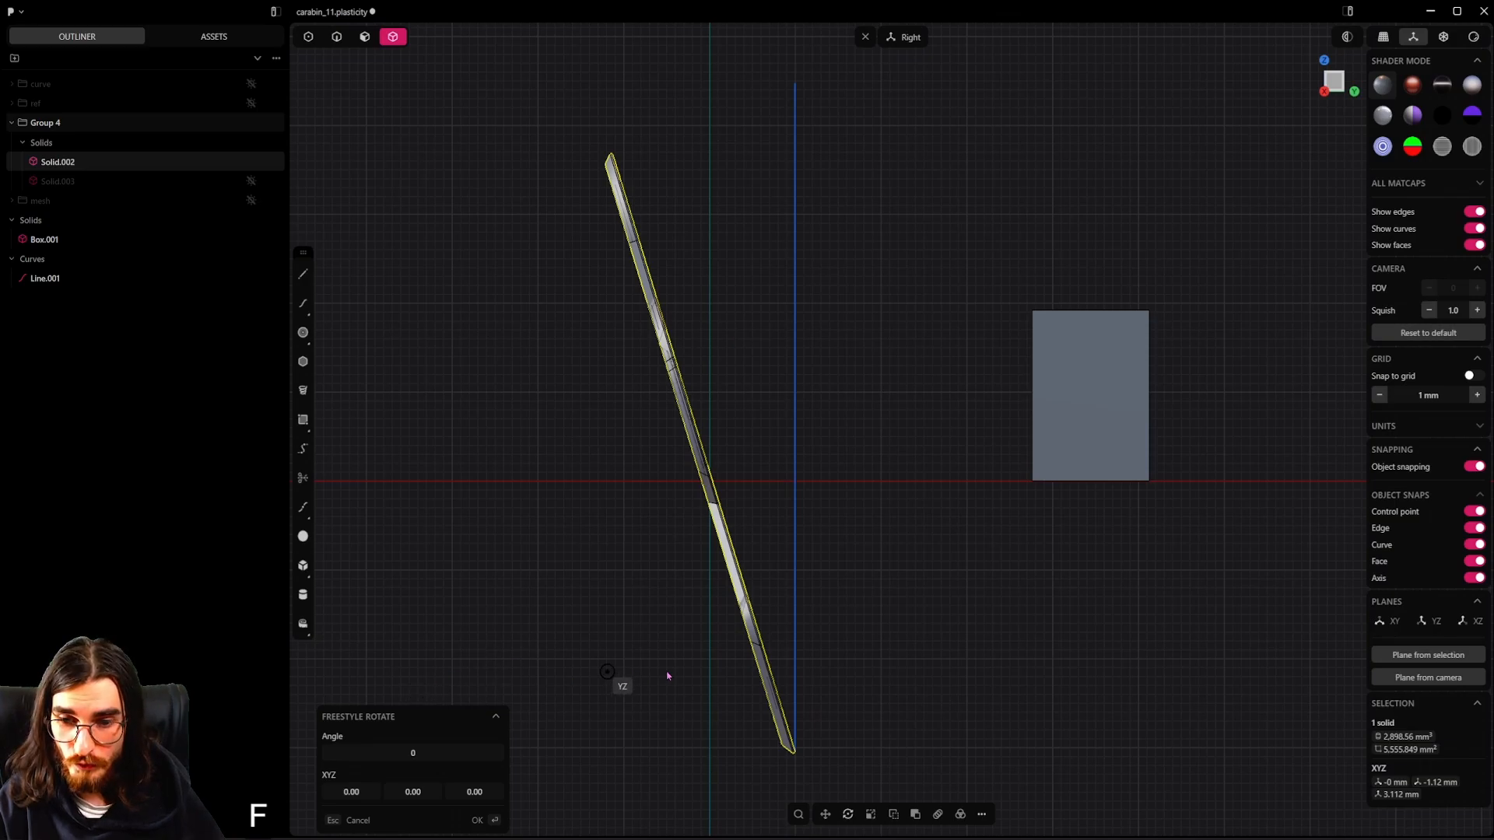
pyautogui.scroll(15, 826, 752)
pyautogui.keyDown('shift'); pyautogui.moveTo(844, 731); pyautogui.dragTo(887, 609, button='middle'); pyautogui.keyUp('shift')
pyautogui.scroll(17, 838, 661)
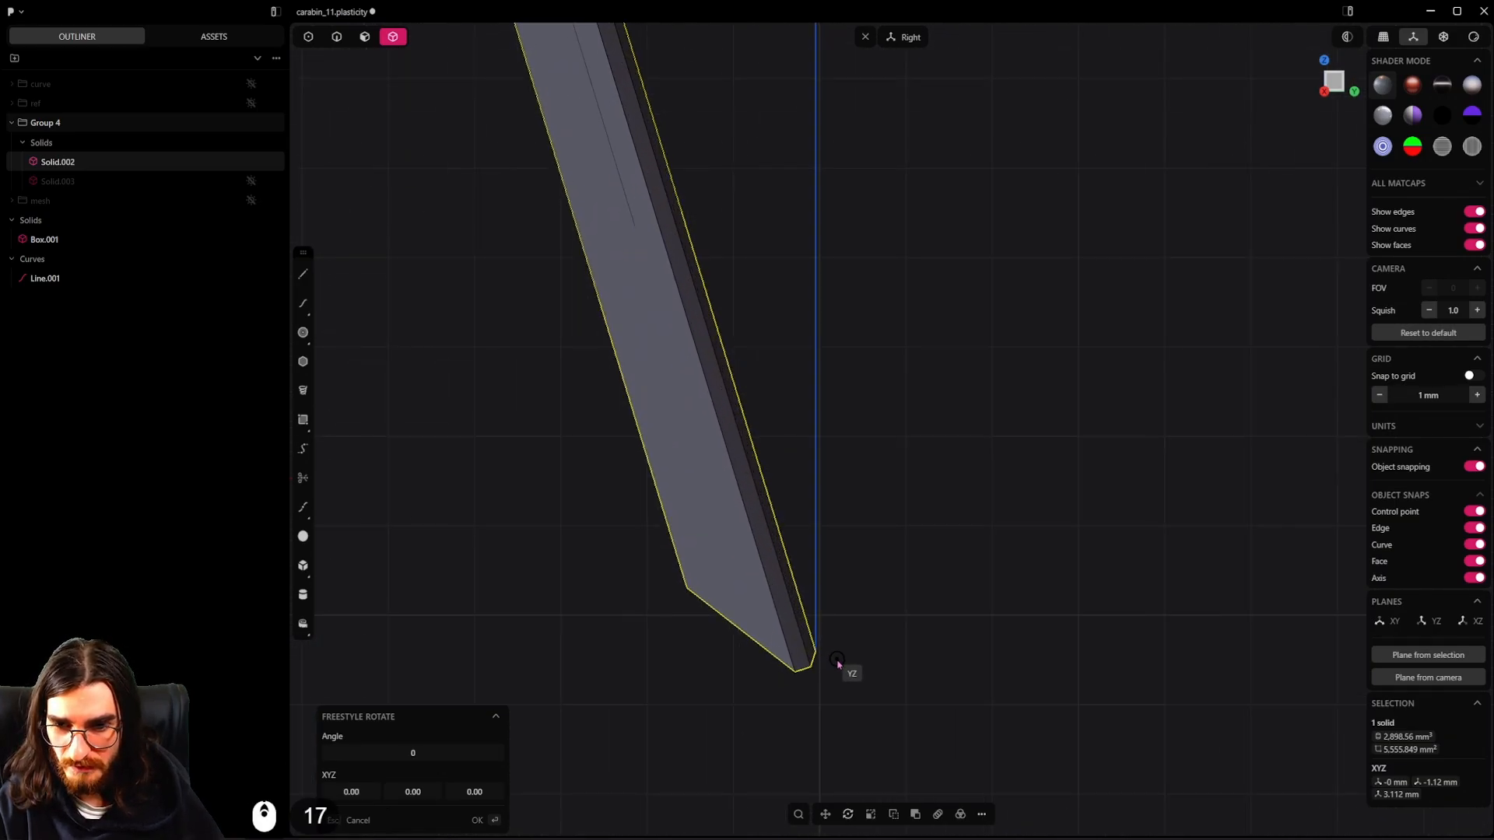
pyautogui.scroll(5, 811, 652)
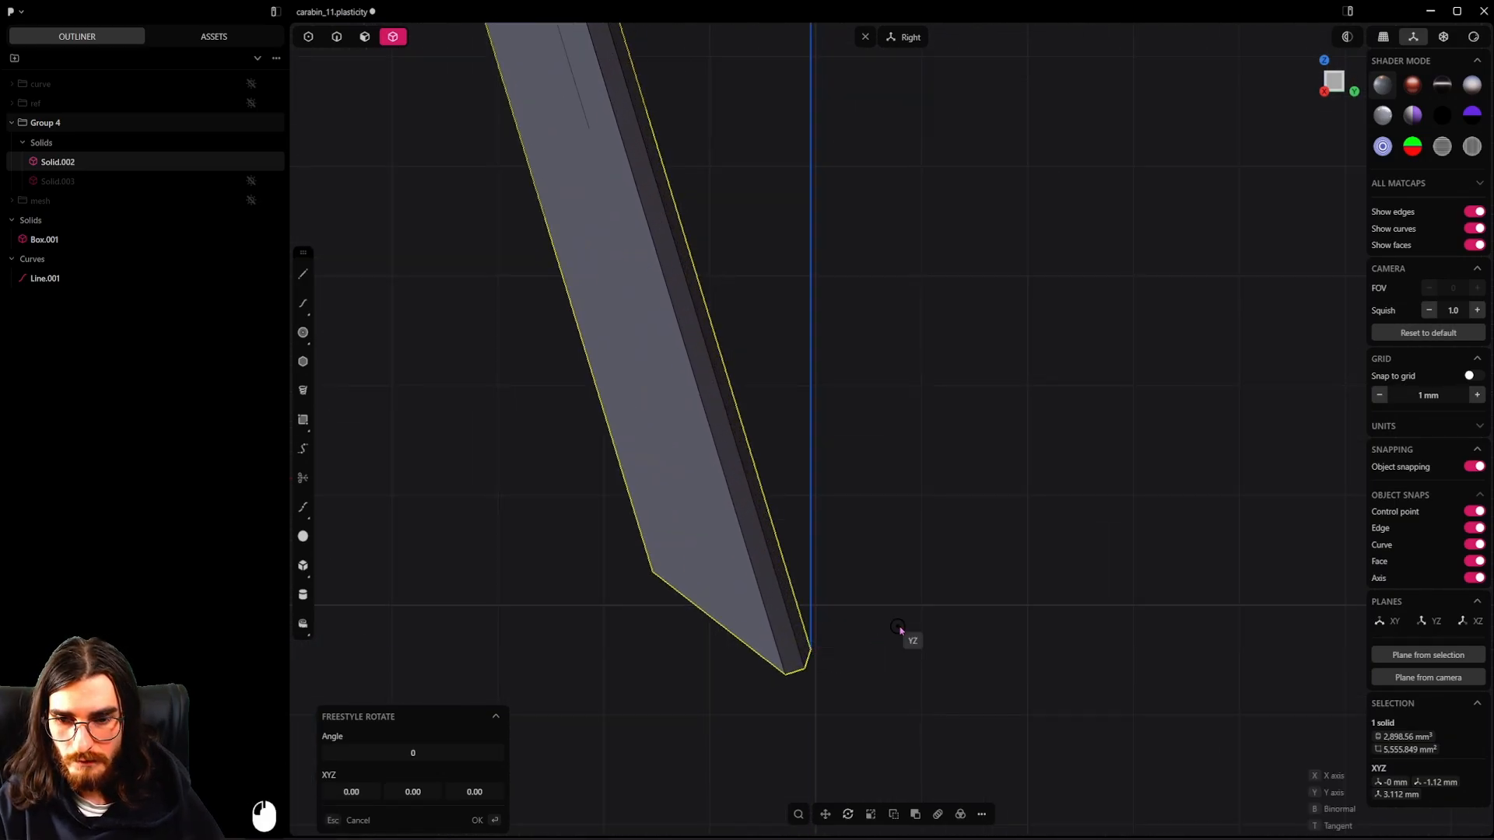
pyautogui.scroll(-12, 880, 478)
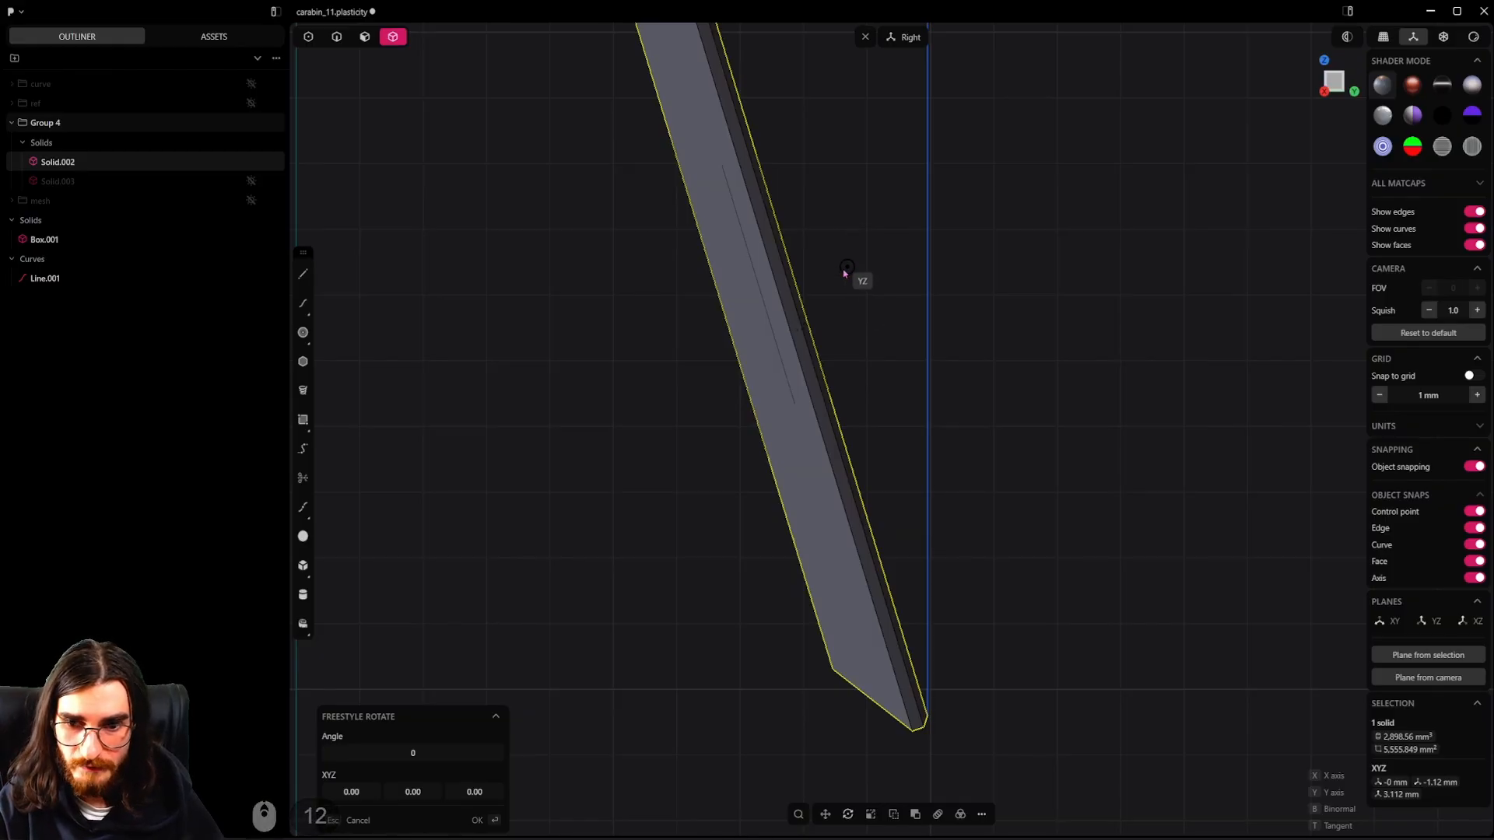
pyautogui.scroll(-11, 840, 206)
pyautogui.keyDown('shift'); pyautogui.moveTo(814, 116); pyautogui.dragTo(921, 469, button='middle'); pyautogui.keyUp('shift')
pyautogui.keyDown('shift'); pyautogui.moveTo(810, 156); pyautogui.dragTo(915, 506, button='middle'); pyautogui.keyUp('shift')
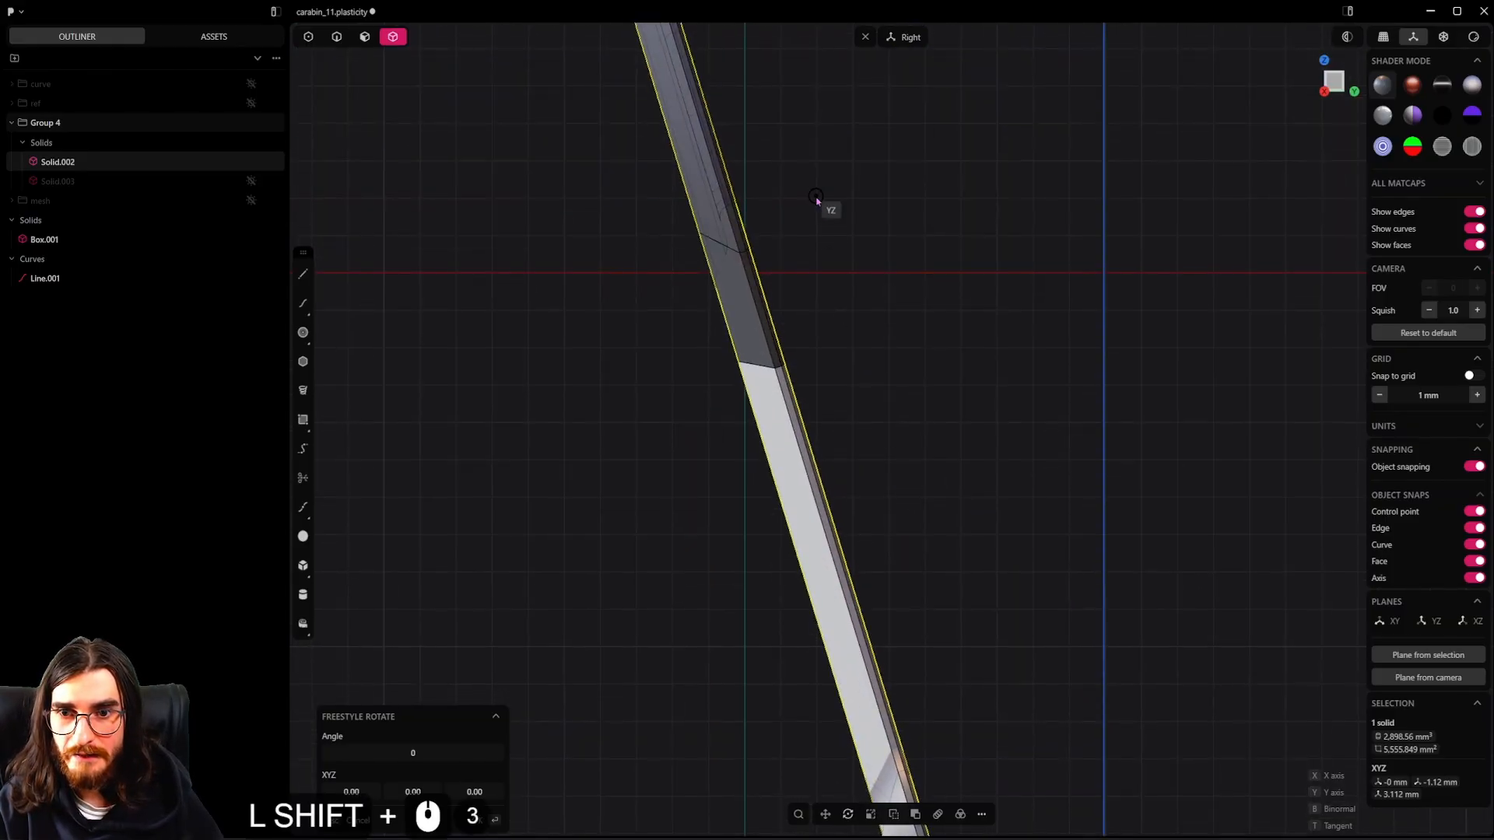
pyautogui.keyDown('shift'); pyautogui.moveTo(817, 203); pyautogui.dragTo(947, 622, button='middle'); pyautogui.keyUp('shift')
pyautogui.keyDown('shift'); pyautogui.moveTo(795, 272); pyautogui.dragTo(894, 607, button='middle'); pyautogui.keyUp('shift')
pyautogui.keyDown('shift'); pyautogui.moveTo(786, 234); pyautogui.dragTo(933, 716, button='middle'); pyautogui.keyUp('shift')
pyautogui.scroll(5, 789, 405)
pyautogui.scroll(14, 788, 406)
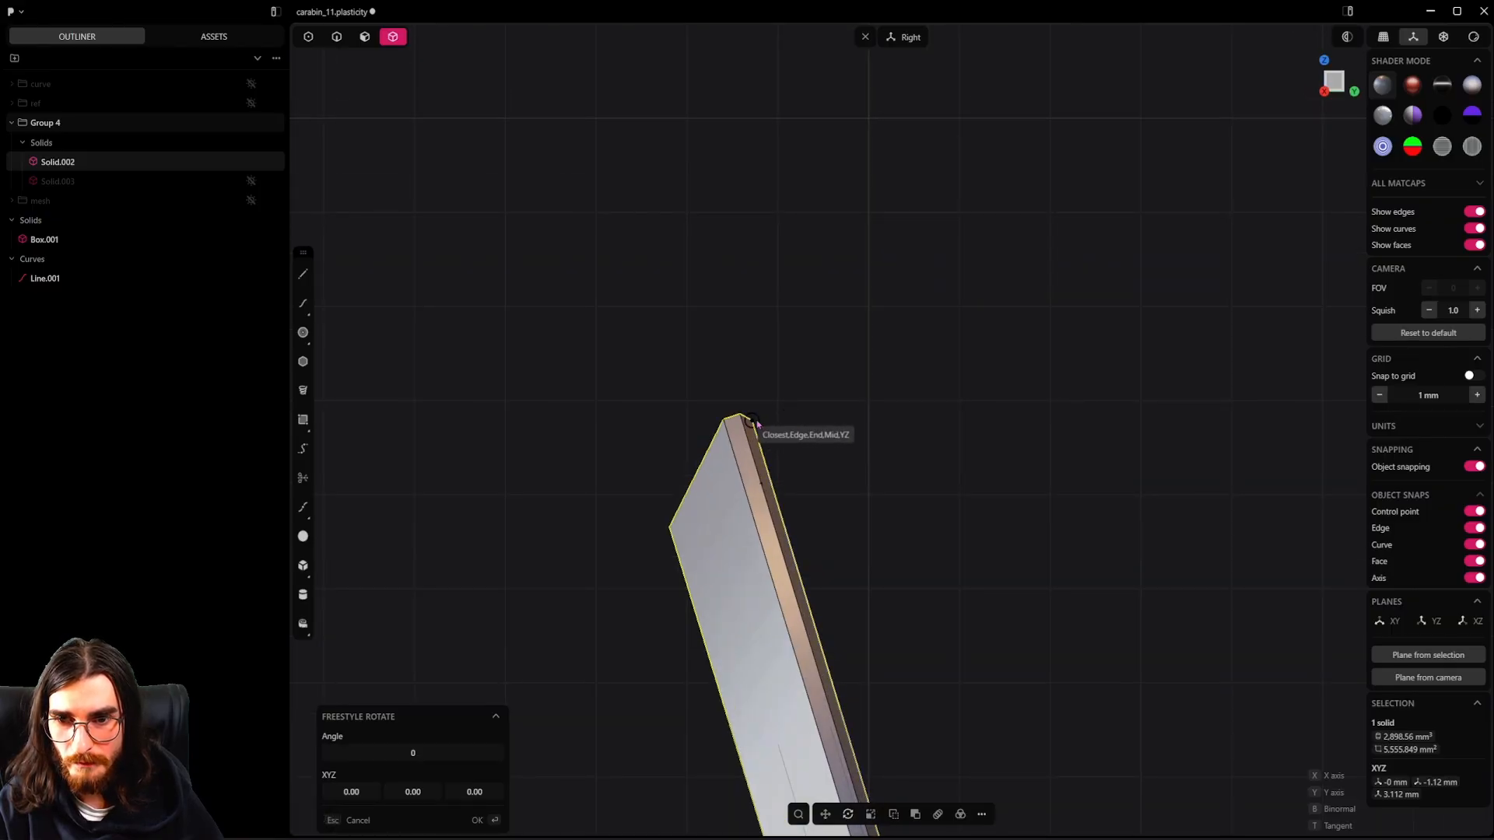
pyautogui.click(756, 417)
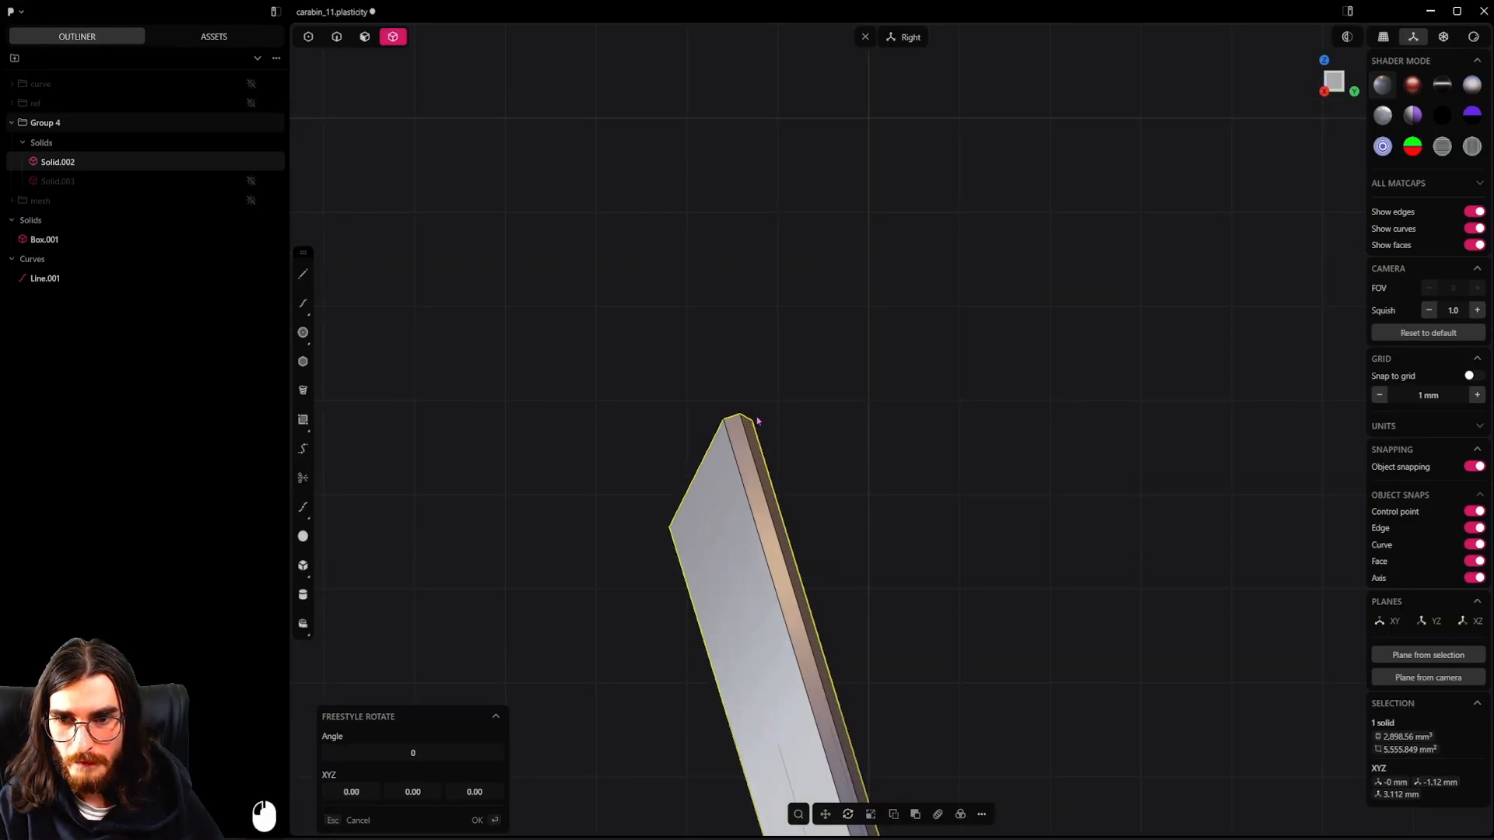
# Step: Rotate the plate upright so that its long edge snaps onto the vertical line, and finish the rotation
pyautogui.scroll(-17, 810, 394)
pyautogui.keyDown('shift'); pyautogui.moveTo(956, 437); pyautogui.dragTo(765, 251, button='middle'); pyautogui.keyUp('shift')
pyautogui.scroll(-2, 765, 251)
pyautogui.scroll(-8, 764, 253)
pyautogui.keyDown('shift'); pyautogui.moveTo(926, 280); pyautogui.dragTo(821, 278, button='middle'); pyautogui.keyUp('shift')
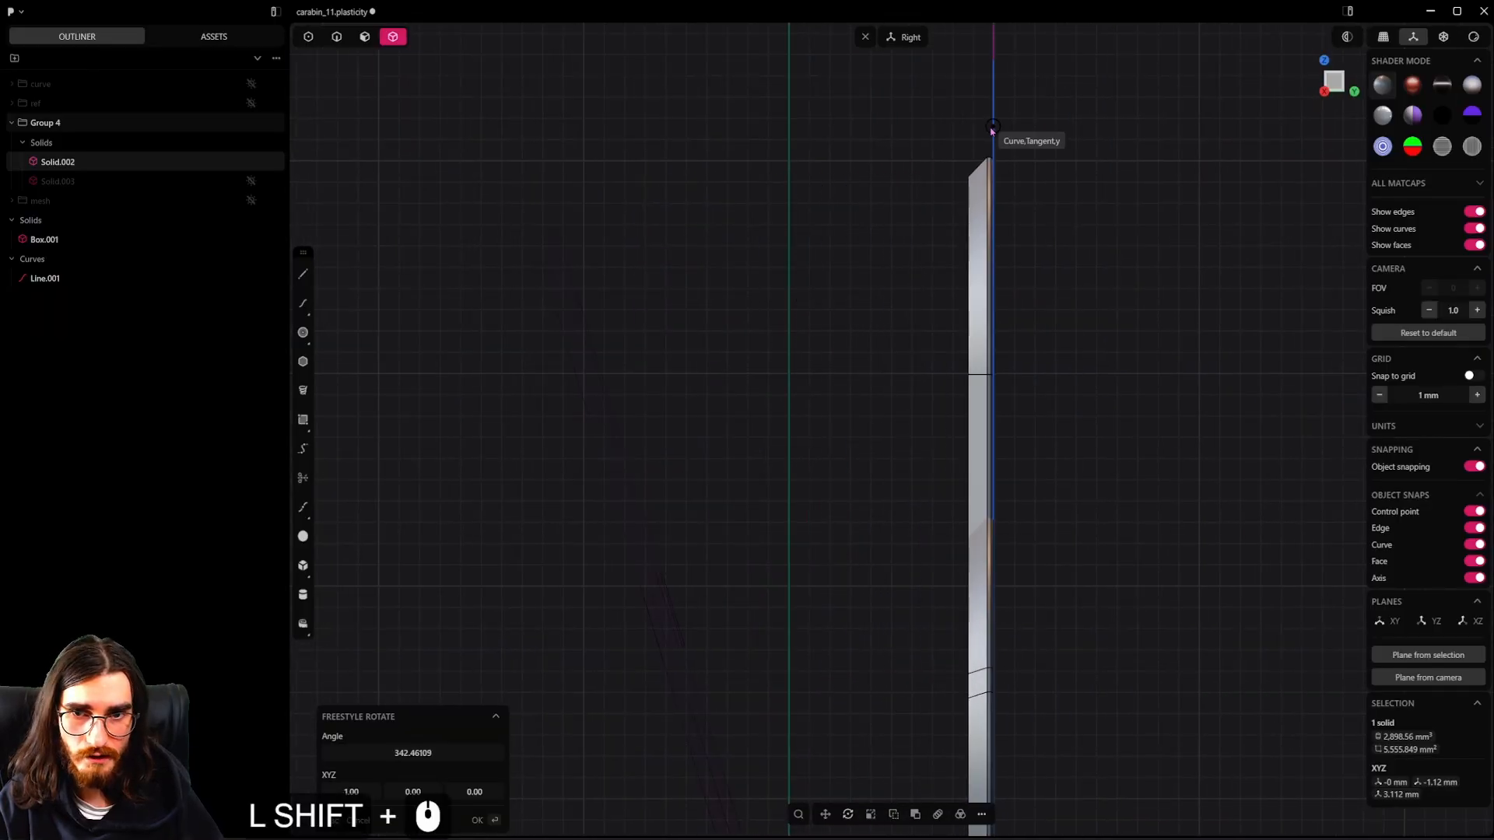
pyautogui.keyDown('shift'); pyautogui.moveTo(992, 128); pyautogui.dragTo(1014, 272, button='middle'); pyautogui.keyUp('shift')
pyautogui.scroll(6, 1014, 304)
pyautogui.click(1014, 305)
pyautogui.rightClick(1015, 305)
# Step: Examine the uprighted plate and the still tilted copy Solid.003 from several angles
pyautogui.scroll(-7, 1040, 305)
pyautogui.scroll(-6, 894, 405)
pyautogui.keyDown('shift'); pyautogui.moveTo(979, 681); pyautogui.dragTo(796, 511, button='middle'); pyautogui.keyUp('shift')
pyautogui.scroll(-4, 1024, 443)
pyautogui.scroll(-4, 931, 506)
pyautogui.scroll(-2, 840, 396)
pyautogui.keyDown('shift'); pyautogui.moveTo(926, 418); pyautogui.dragTo(930, 358, button='middle'); pyautogui.keyUp('shift')
pyautogui.scroll(5, 931, 357)
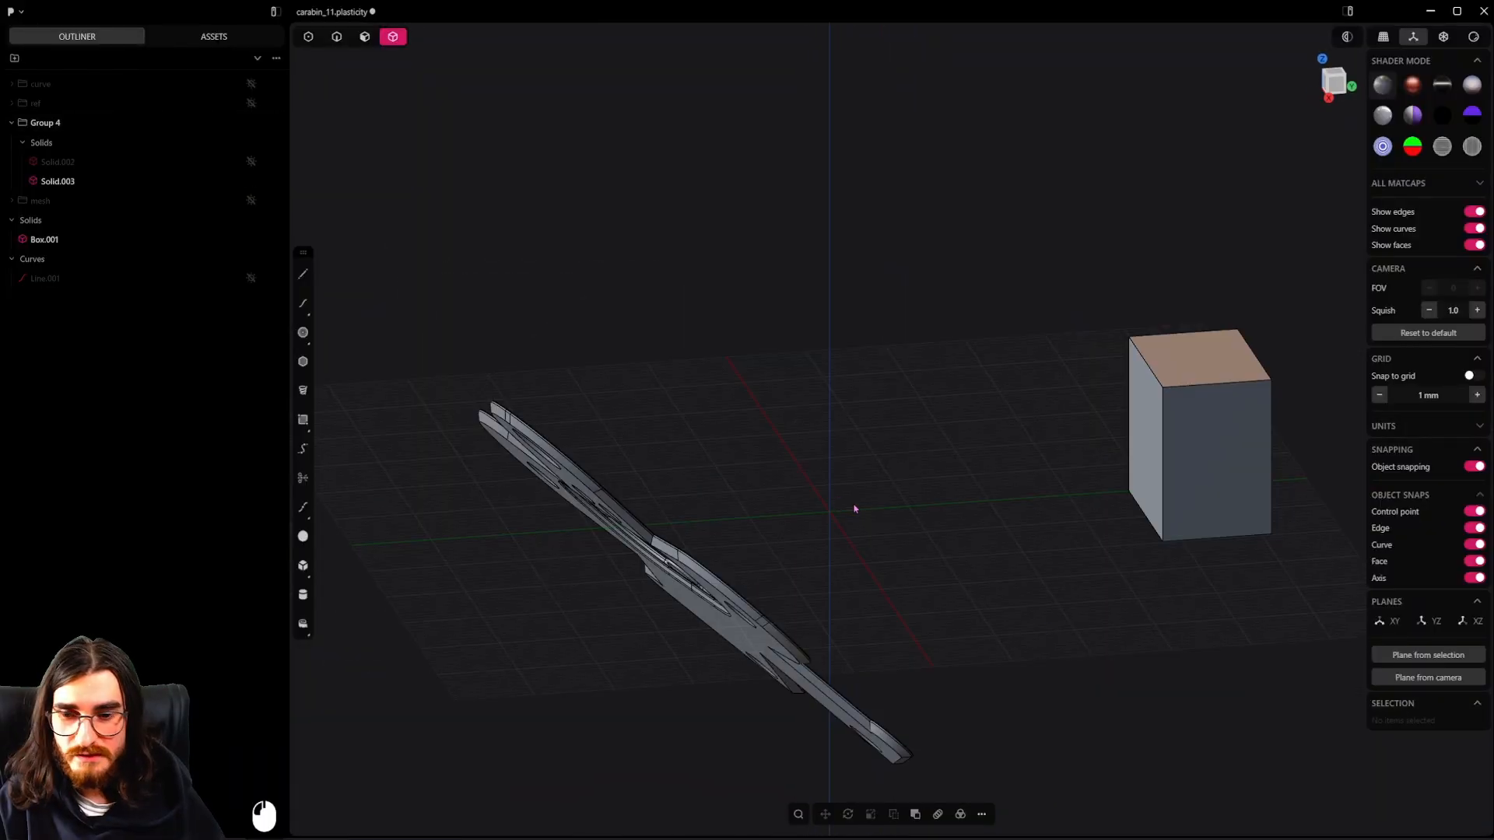
pyautogui.moveTo(853, 507); pyautogui.dragTo(712, 488, button='middle')
pyautogui.scroll(2, 786, 465)
pyautogui.keyDown('shift'); pyautogui.moveTo(891, 298); pyautogui.dragTo(955, 272, button='middle'); pyautogui.keyUp('shift')
pyautogui.scroll(3, 927, 363)
pyautogui.scroll(1, 922, 368)
pyautogui.scroll(-1, 914, 374)
pyautogui.moveTo(913, 373); pyautogui.dragTo(883, 400, button='middle')
pyautogui.keyDown('shift'); pyautogui.moveTo(811, 456); pyautogui.dragTo(857, 377, button='middle'); pyautogui.keyUp('shift')
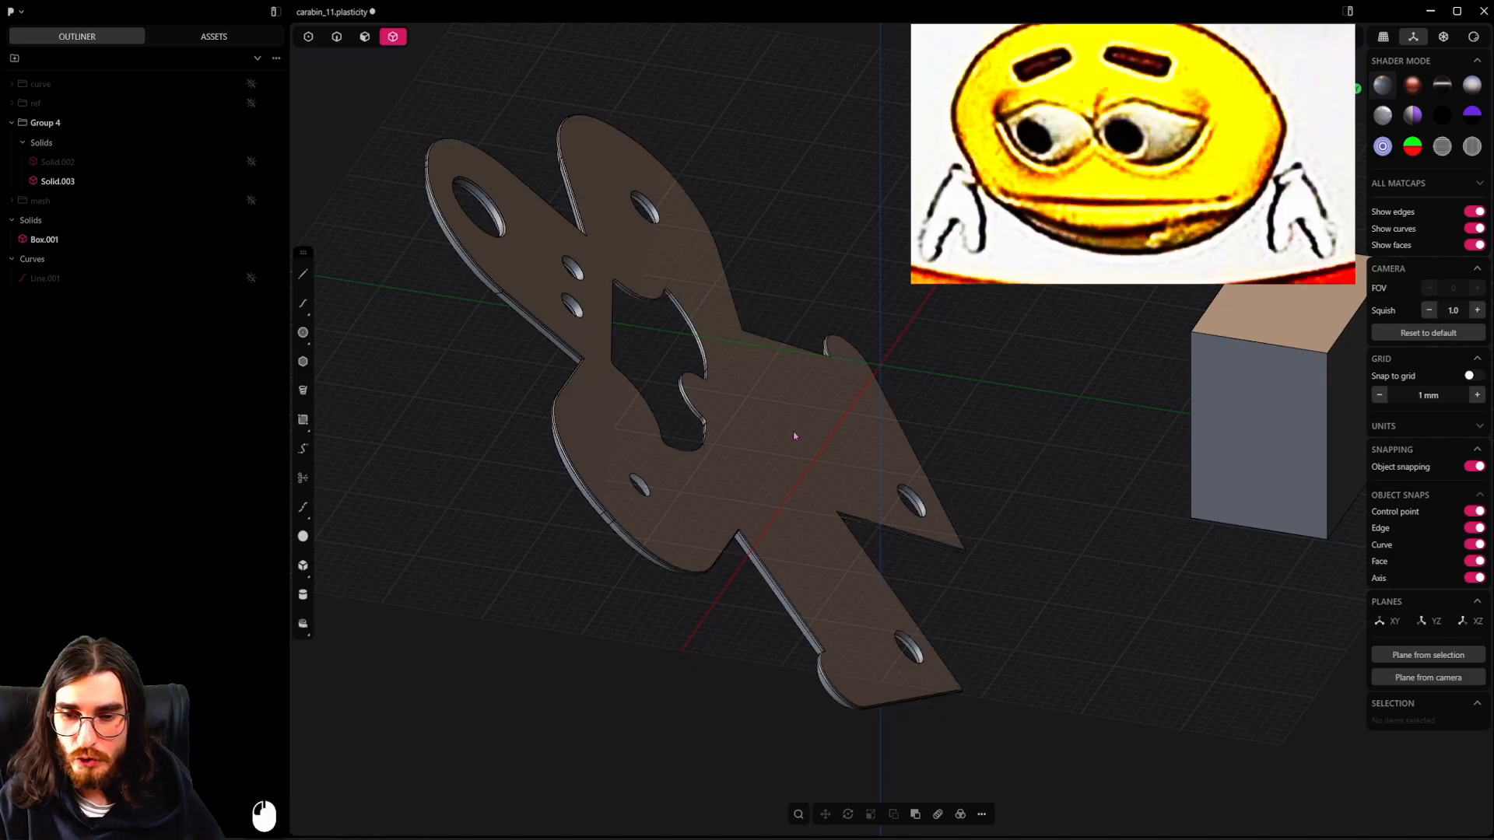
pyautogui.click(794, 436)
pyautogui.keyDown('shift'); pyautogui.moveTo(793, 436); pyautogui.dragTo(1193, 406, button='middle'); pyautogui.keyUp('shift')
pyautogui.press('r')
pyautogui.moveTo(1017, 438); pyautogui.dragTo(919, 569, button='middle')
pyautogui.press('Escape')
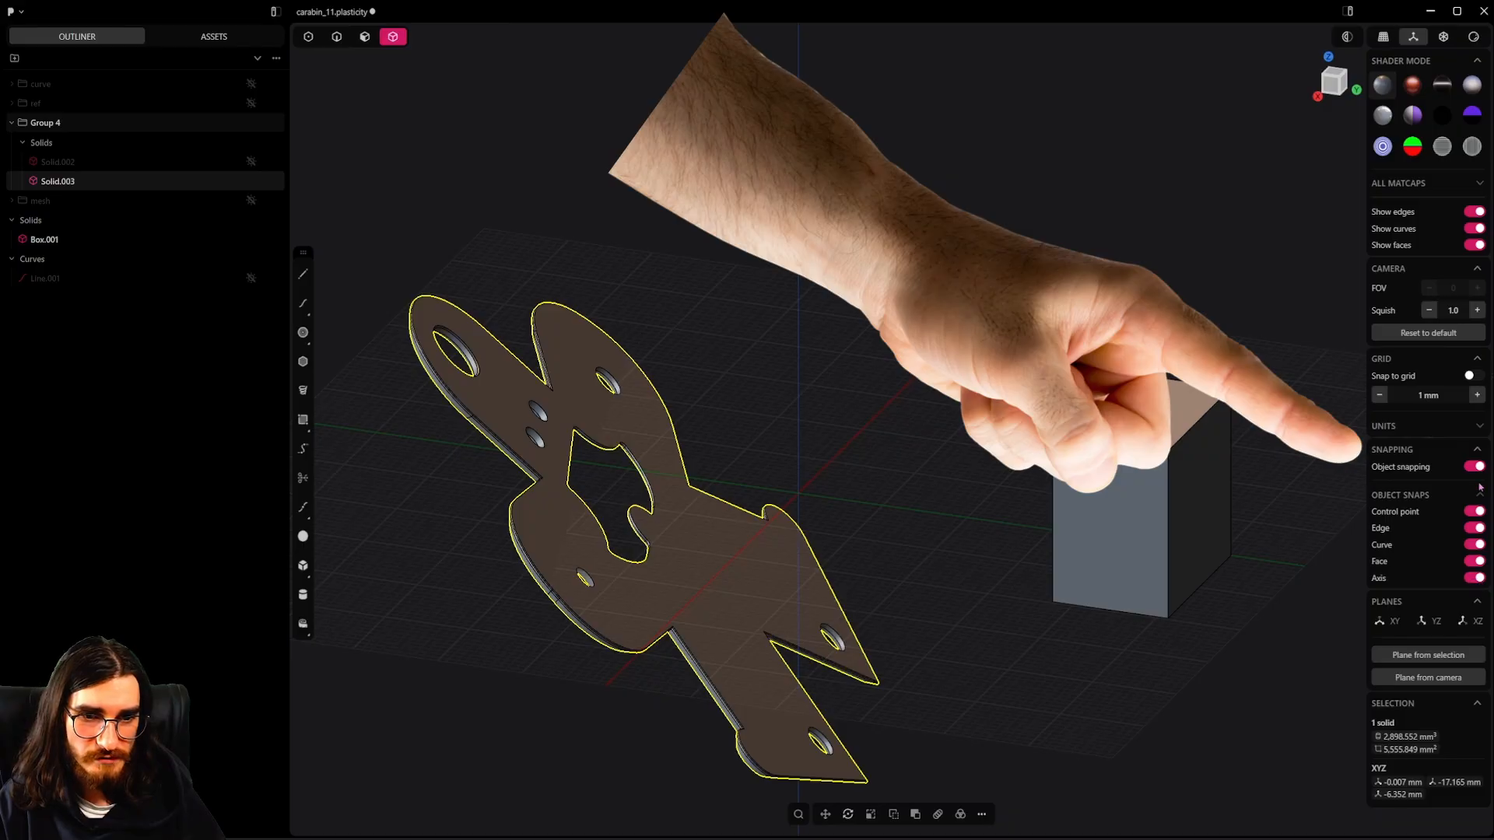
# Step: Start the Place command on Solid.003, using a point on its large flat face as the base
pyautogui.keyDown('shift'); pyautogui.moveTo(747, 536); pyautogui.dragTo(822, 534, button='middle'); pyautogui.keyUp('shift')
pyautogui.doubleClick(781, 551)
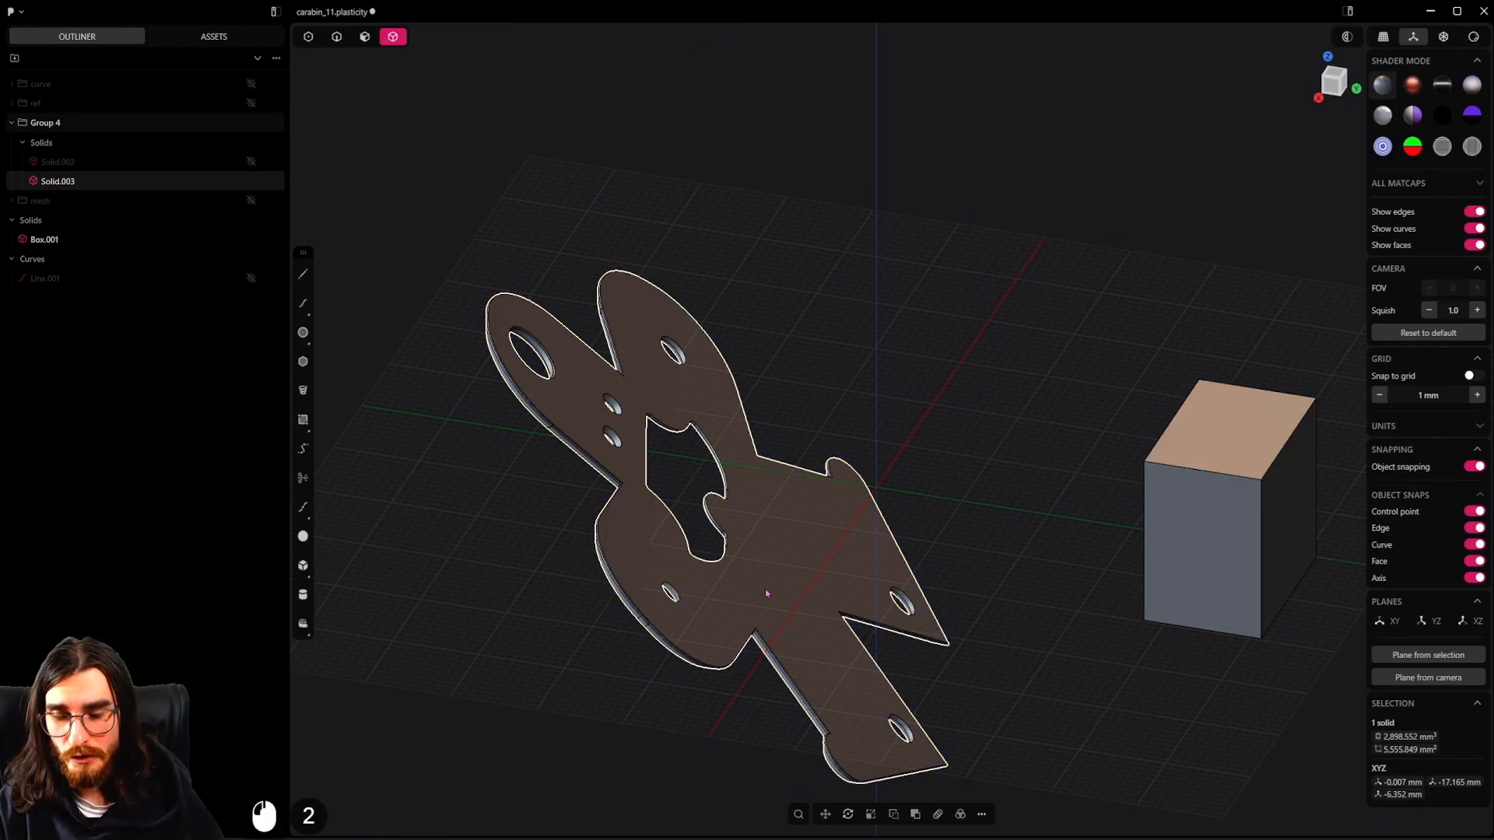
pyautogui.press('ctrl')
pyautogui.hotkey('ctrl', 'd')
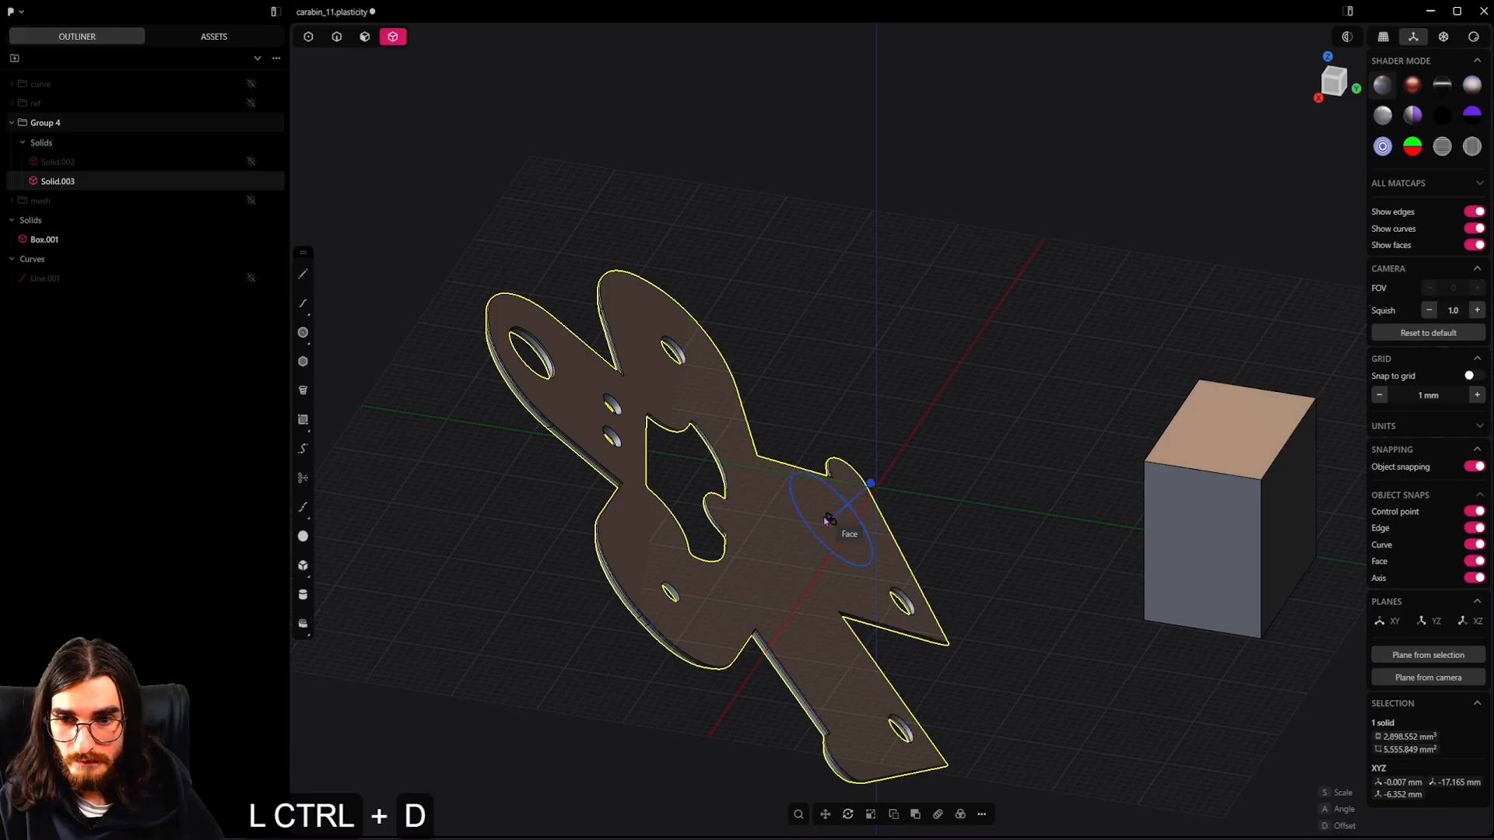
pyautogui.click(780, 539)
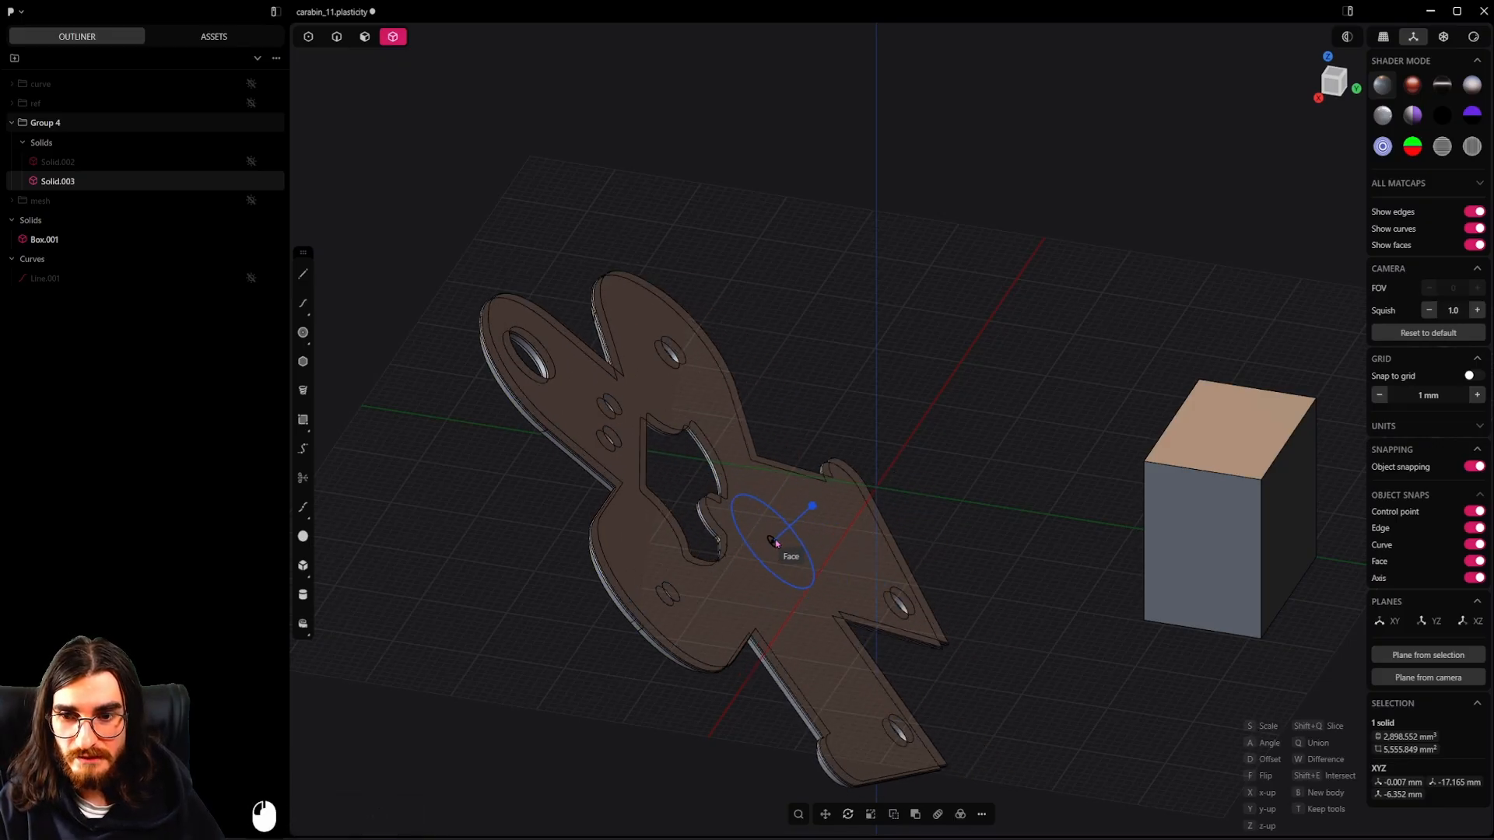
# Step: Flip the plate, orient it z-up and place it on the centre of the box's side face
pyautogui.moveTo(786, 554); pyautogui.dragTo(763, 603, button='middle')
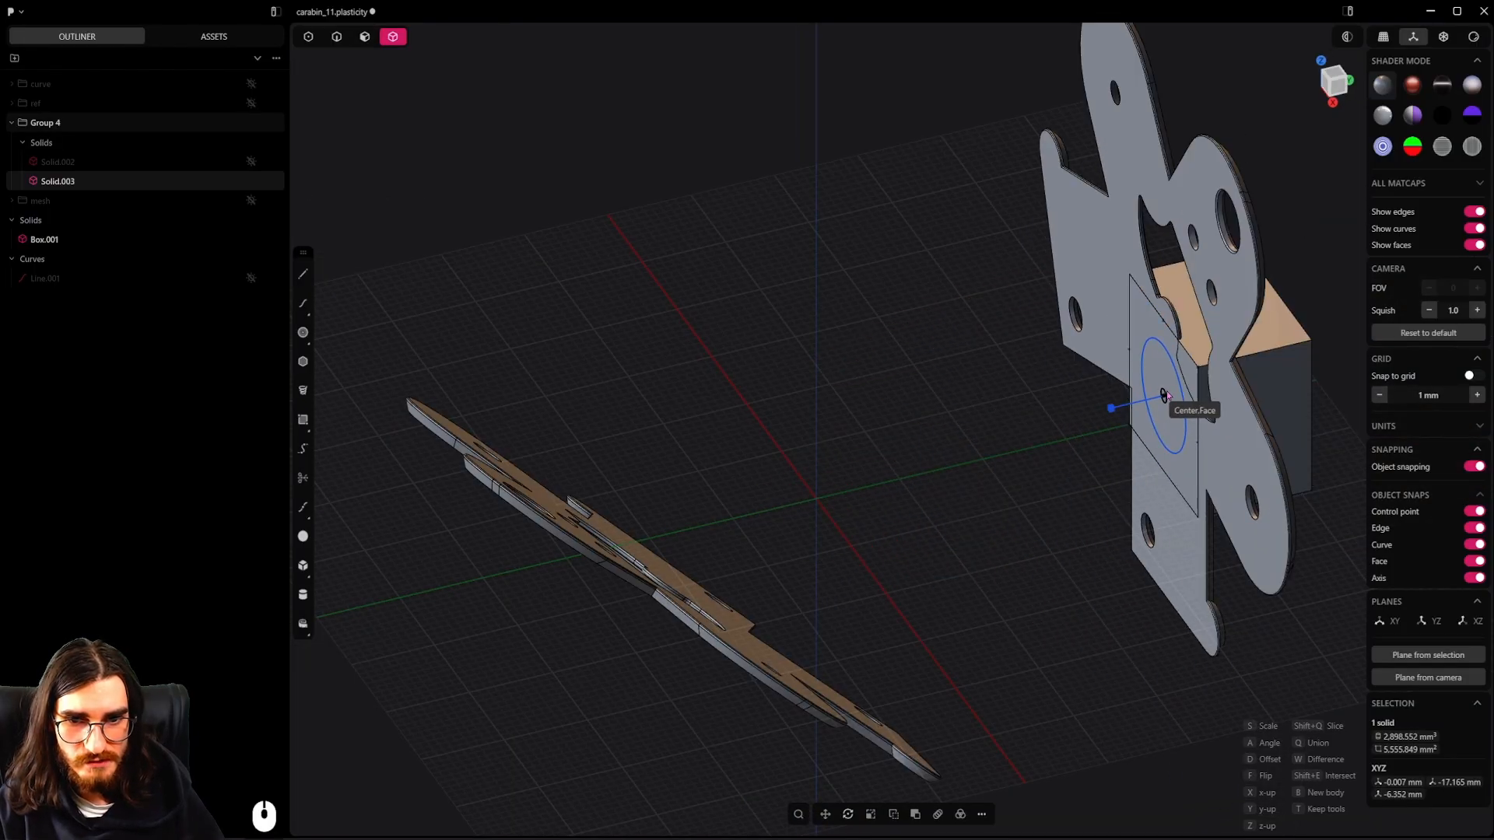
pyautogui.keyDown('shift'); pyautogui.moveTo(1166, 391); pyautogui.dragTo(982, 476, button='middle'); pyautogui.keyUp('shift')
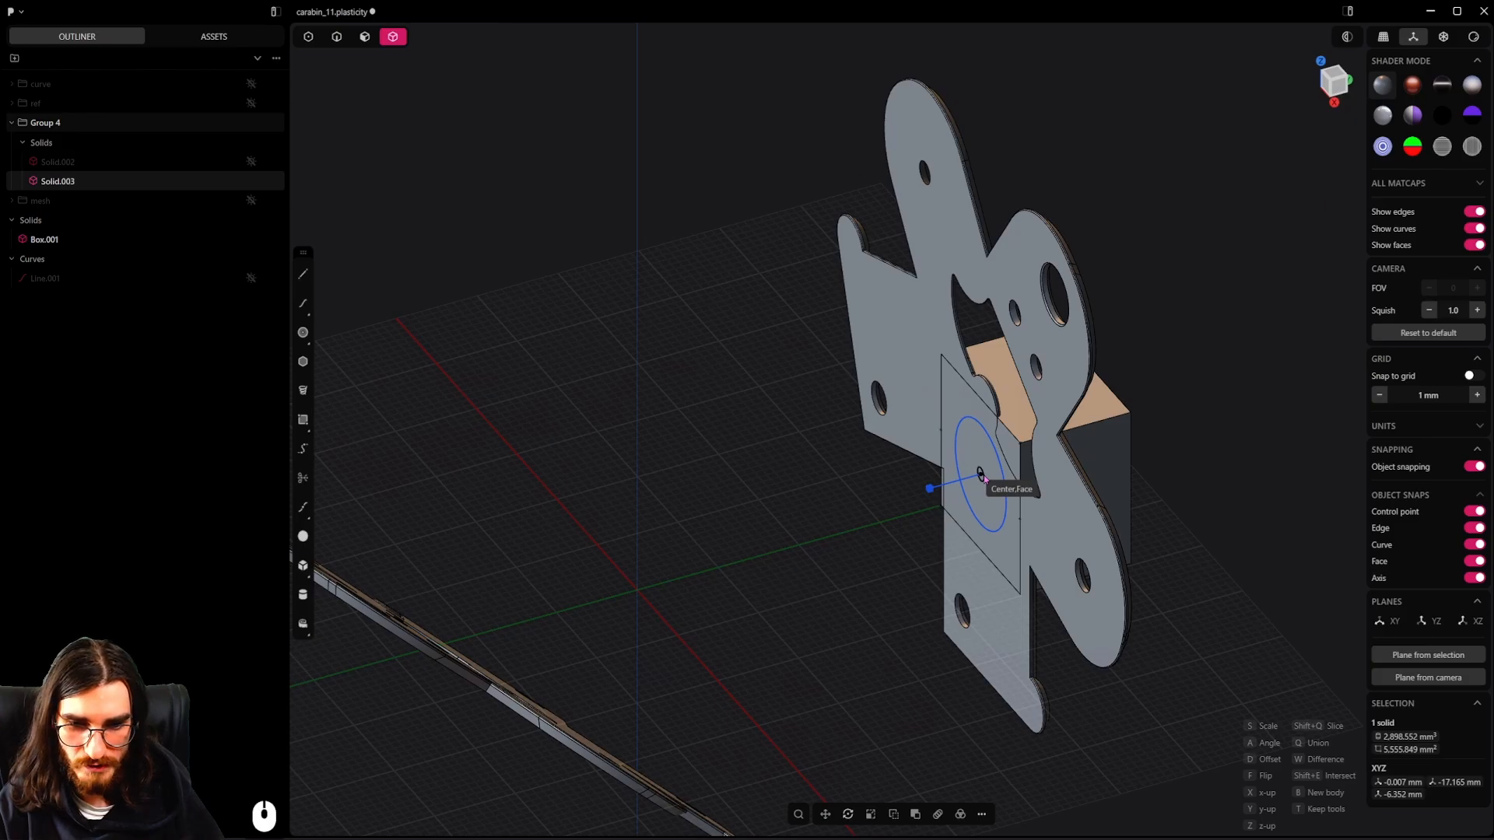
pyautogui.press('f')
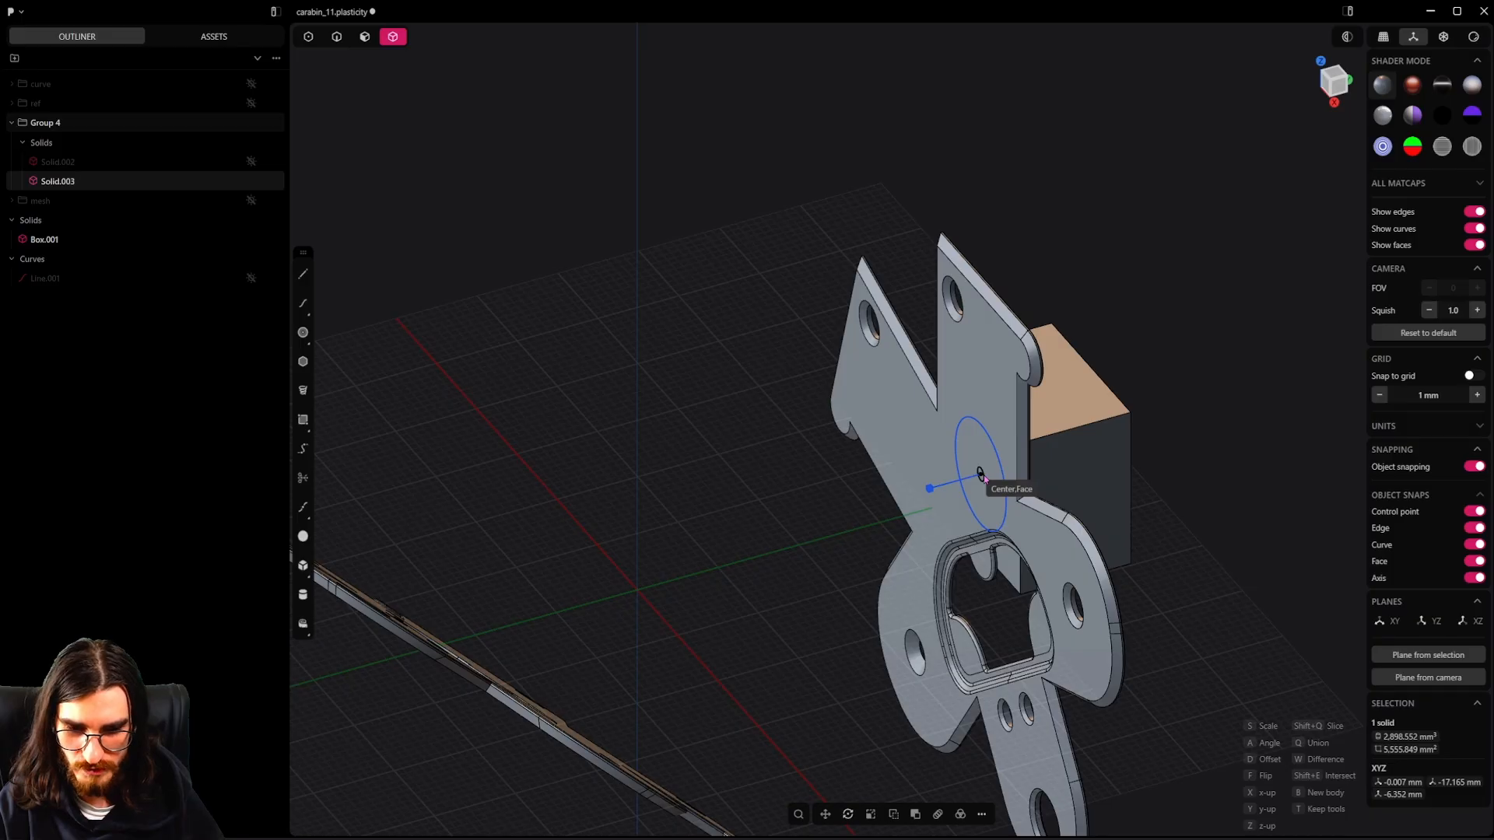
pyautogui.press('x')
pyautogui.press('y')
pyautogui.press('z')
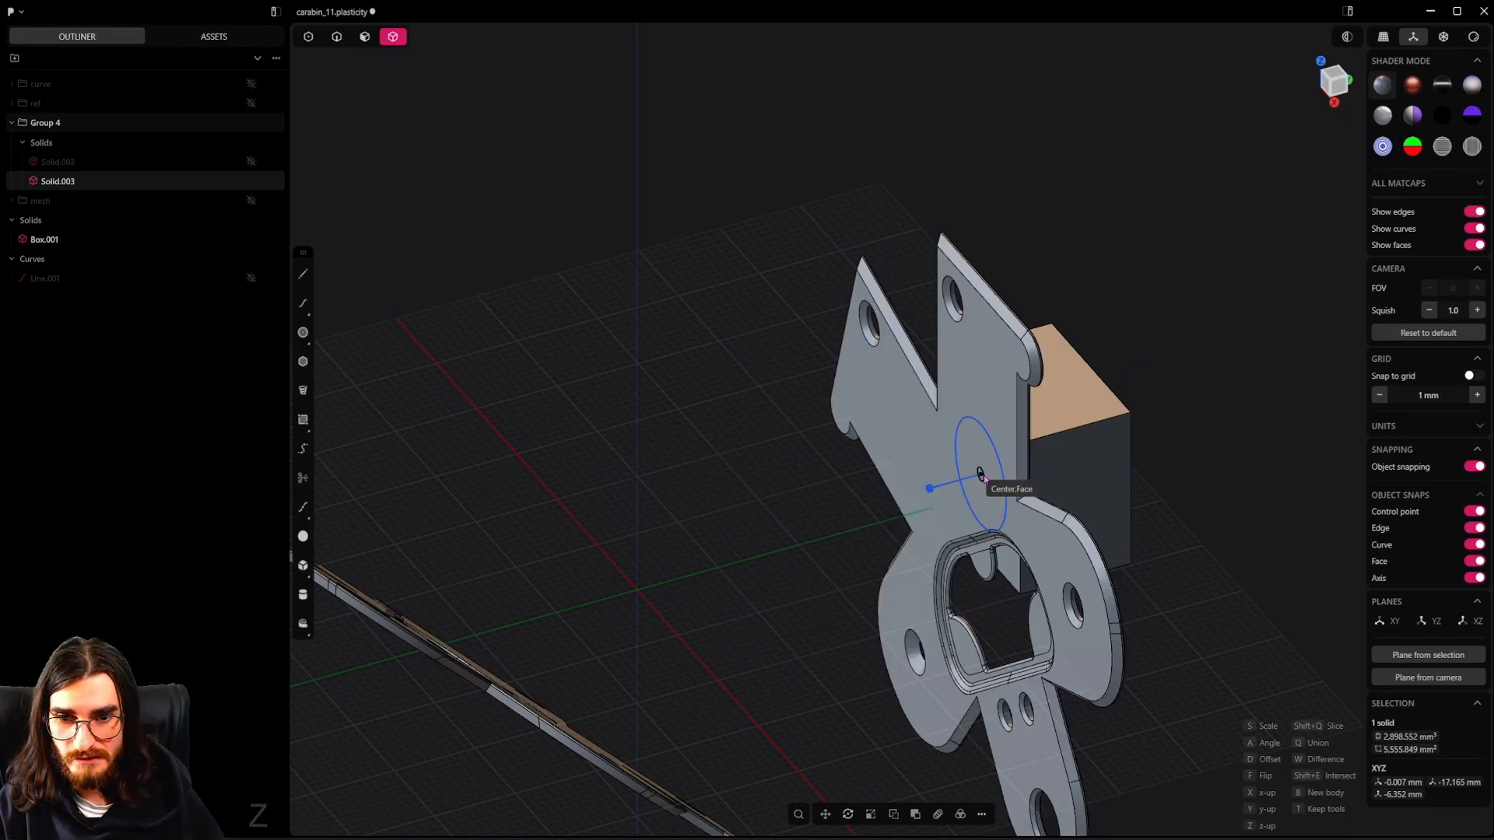
pyautogui.click(982, 474)
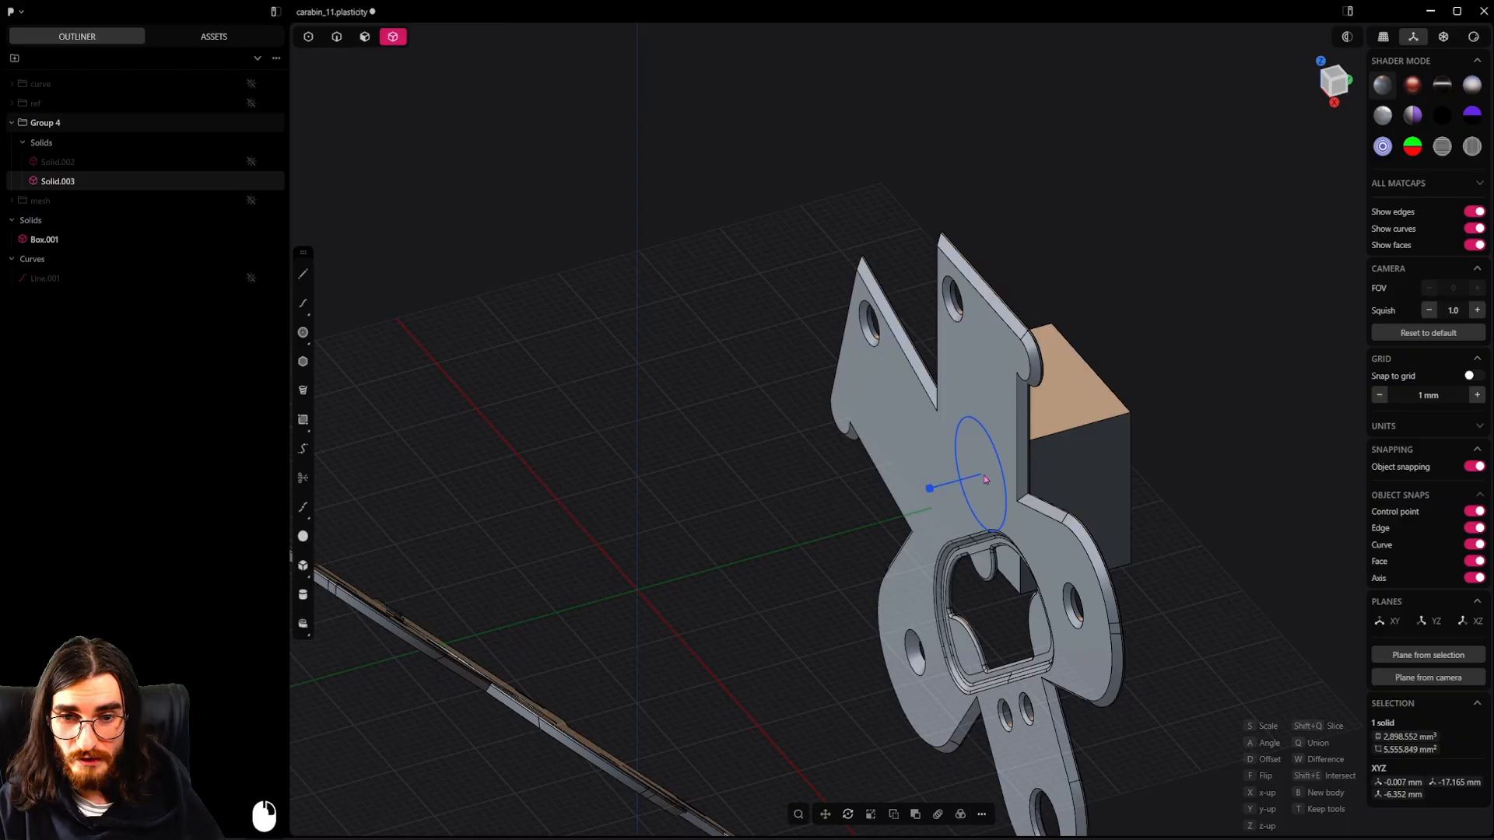
pyautogui.rightClick(881, 525)
pyautogui.press('Escape')
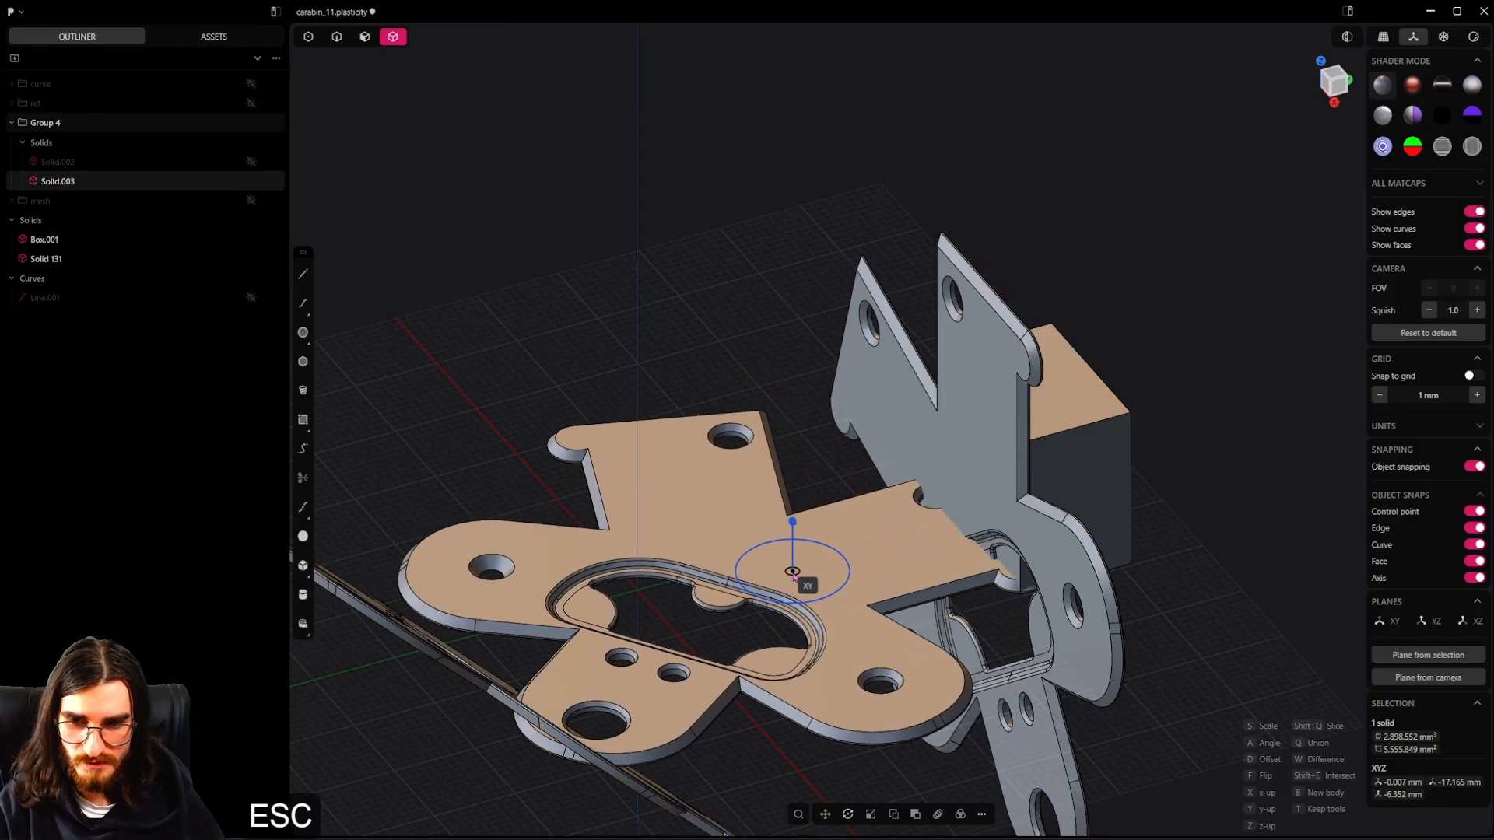
# Step: Remove the original tilted plate Solid.003 and face the placed copy from the front
pyautogui.scroll(-3, 851, 561)
pyautogui.moveTo(851, 562); pyautogui.dragTo(893, 374, button='middle')
pyautogui.press('4')
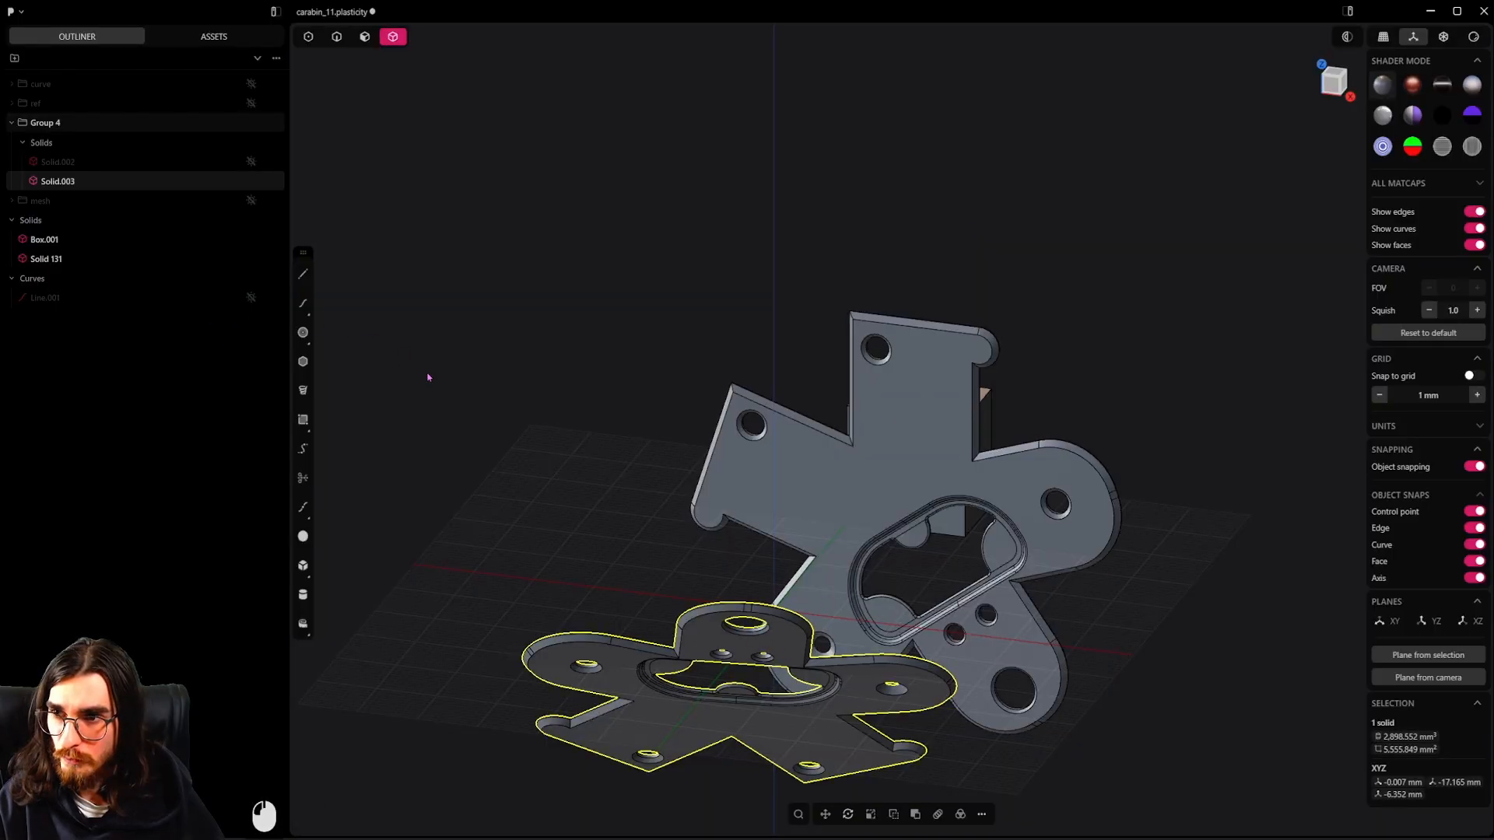
pyautogui.keyDown('shift'); pyautogui.moveTo(862, 430); pyautogui.dragTo(862, 535, button='middle'); pyautogui.keyUp('shift')
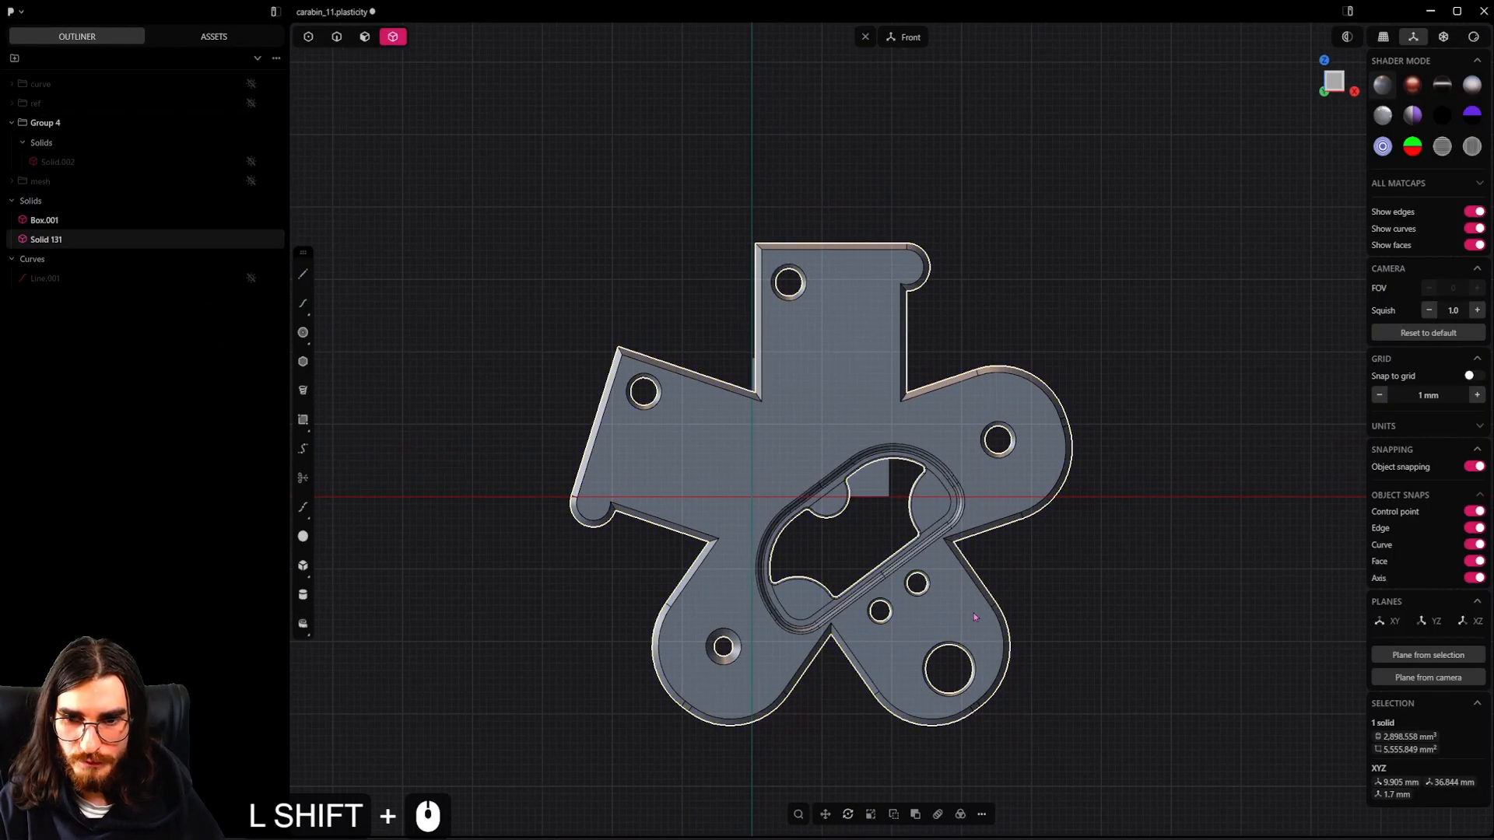
# Step: Rotate the placed plate about a pivot on its body until the figure stands upright, and deselect it
pyautogui.press('v')
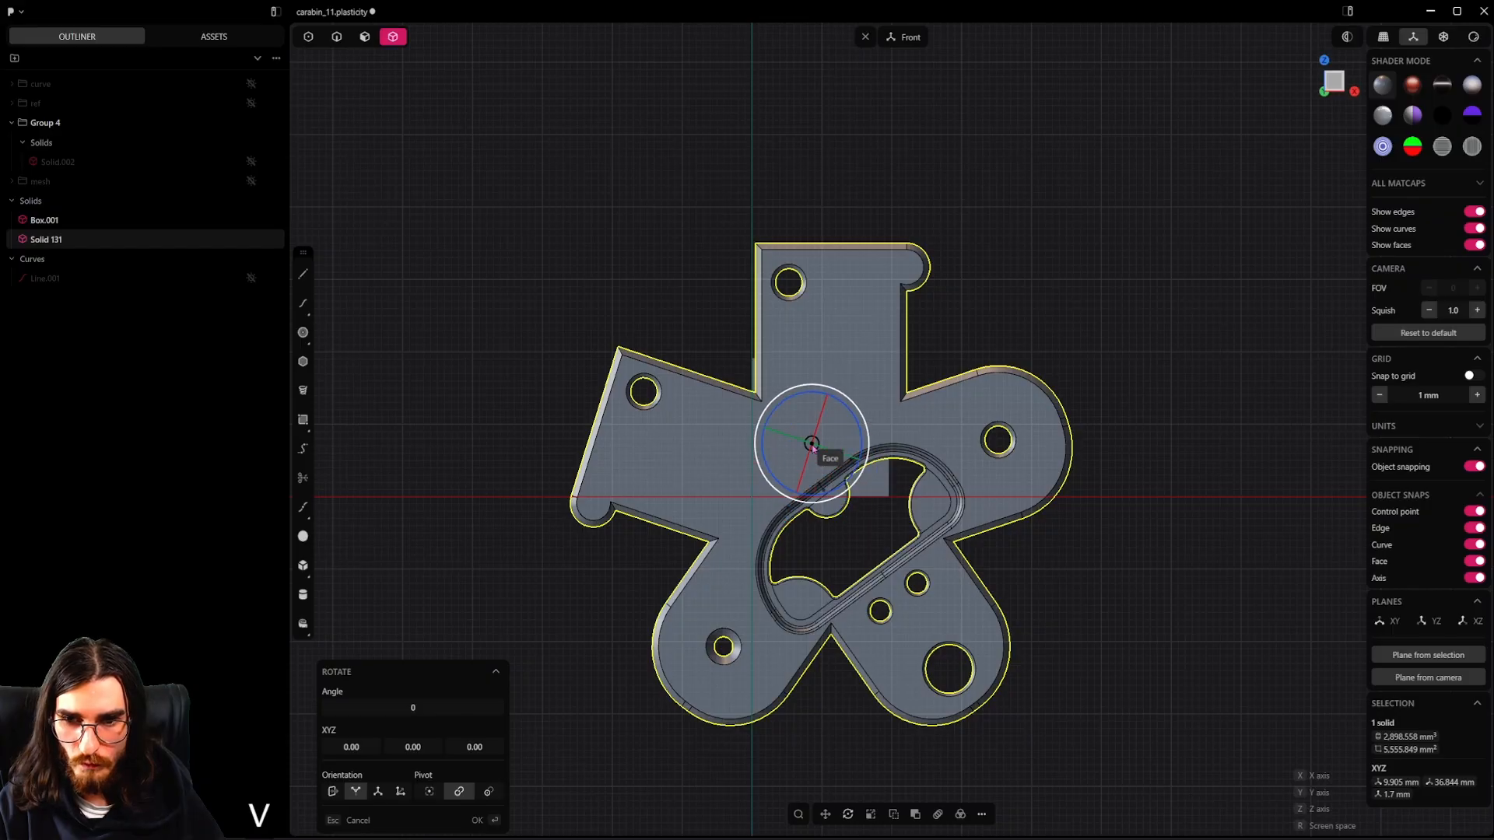
pyautogui.click(811, 444)
pyautogui.press('r')
pyautogui.press('r')
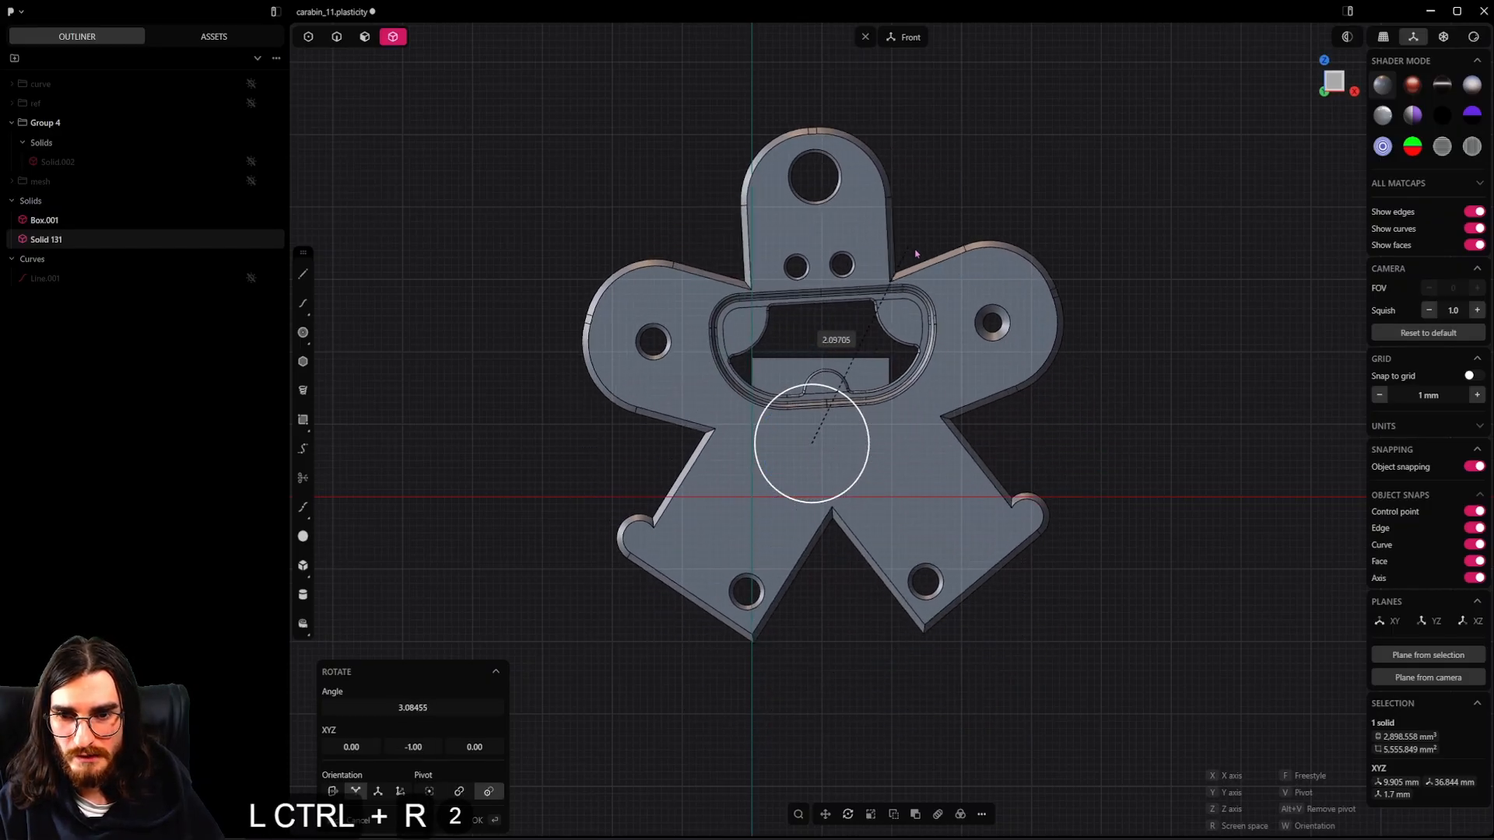
pyautogui.click(918, 260)
pyautogui.keyDown('shift'); pyautogui.moveTo(844, 463); pyautogui.dragTo(868, 449, button='middle'); pyautogui.keyUp('shift')
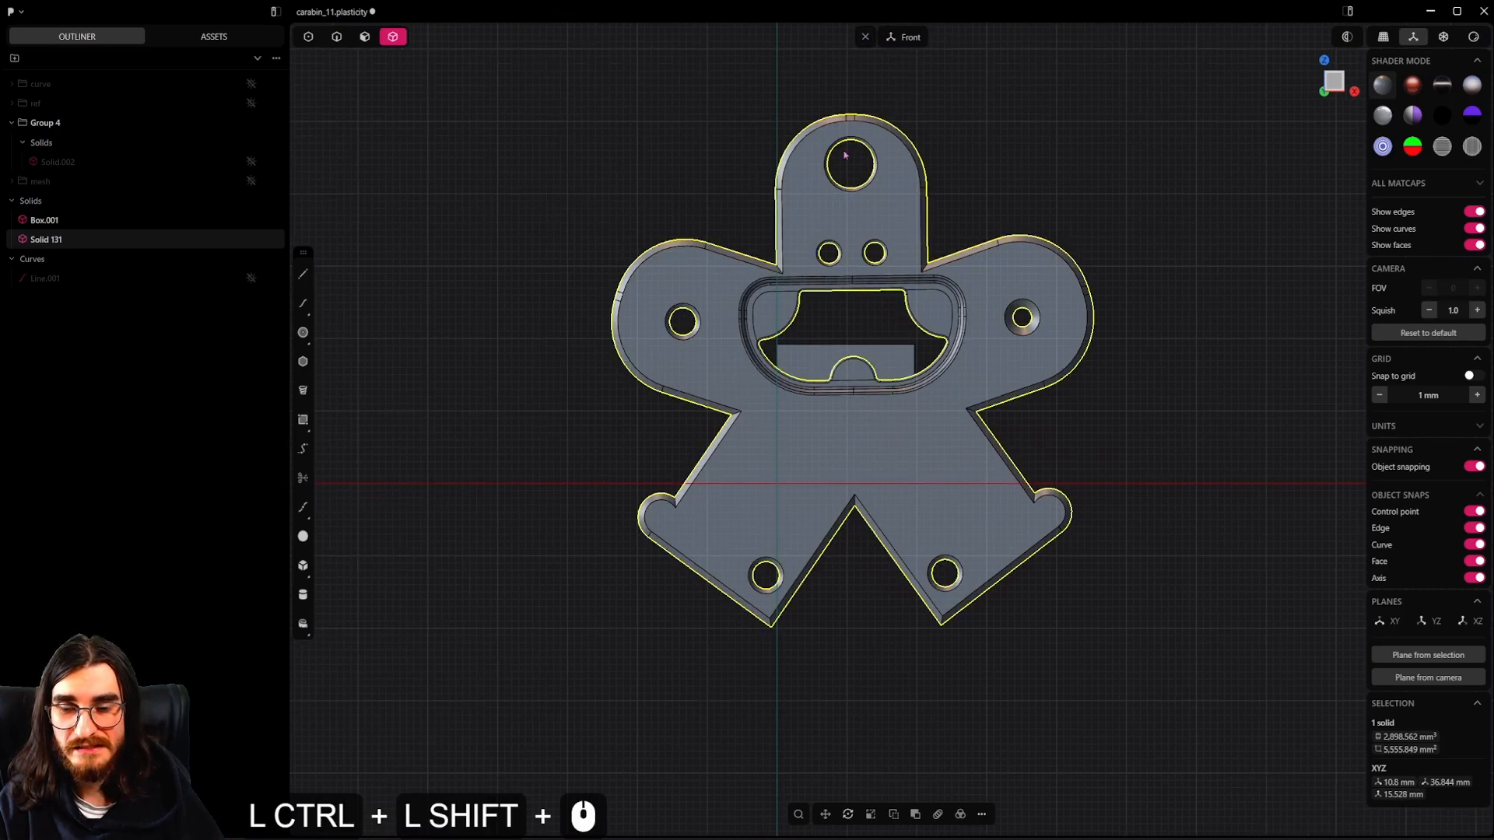
pyautogui.keyDown('shift'); pyautogui.moveTo(845, 154); pyautogui.dragTo(850, 221, button='middle'); pyautogui.keyUp('shift')
pyautogui.press('Escape')
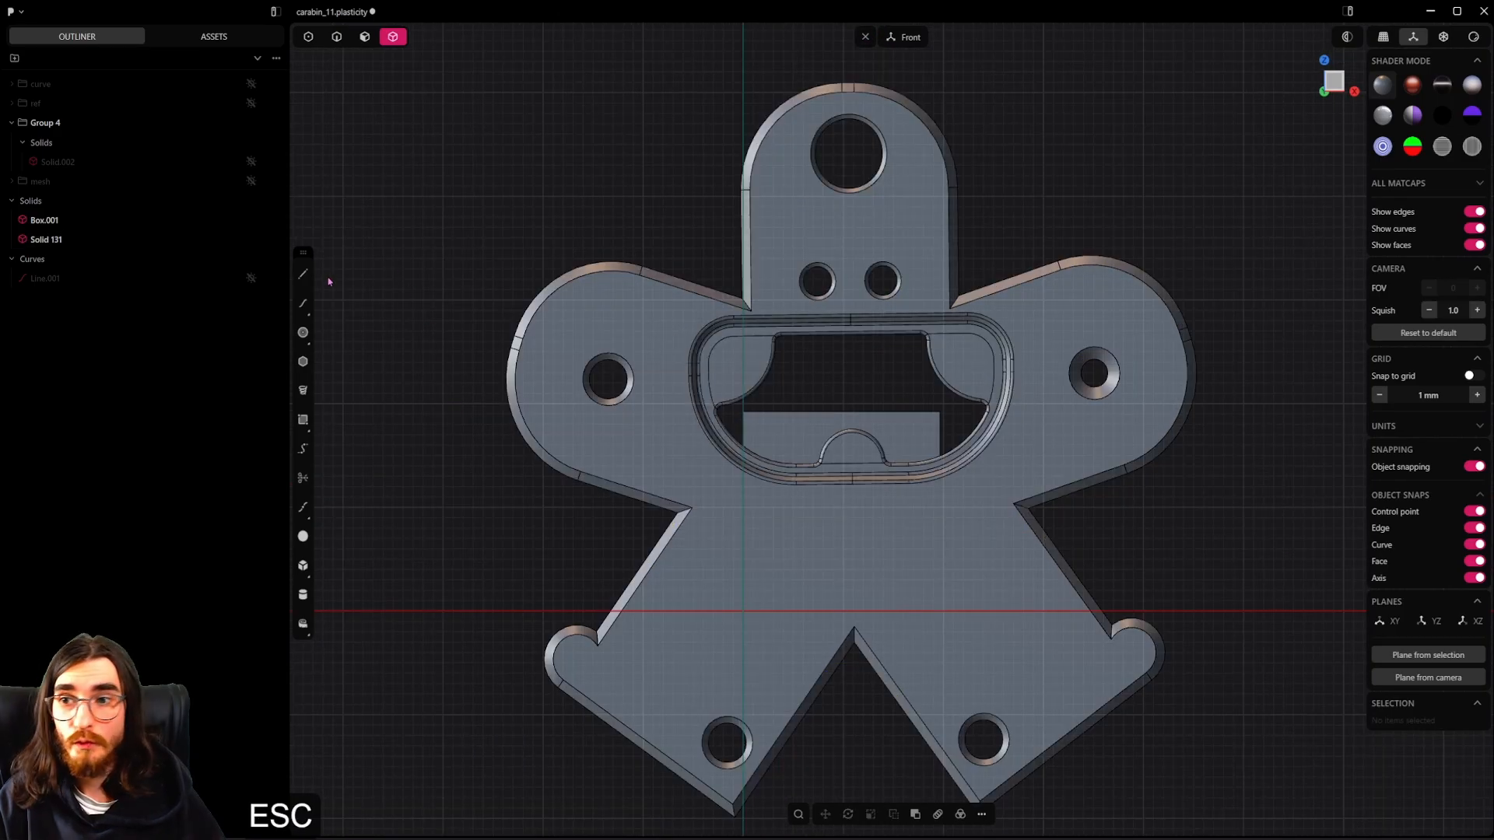
# Step: Draw a vertical line about 56 mm long from the notch between the figure's legs to just above its head
pyautogui.click(303, 274)
pyautogui.scroll(2, 852, 615)
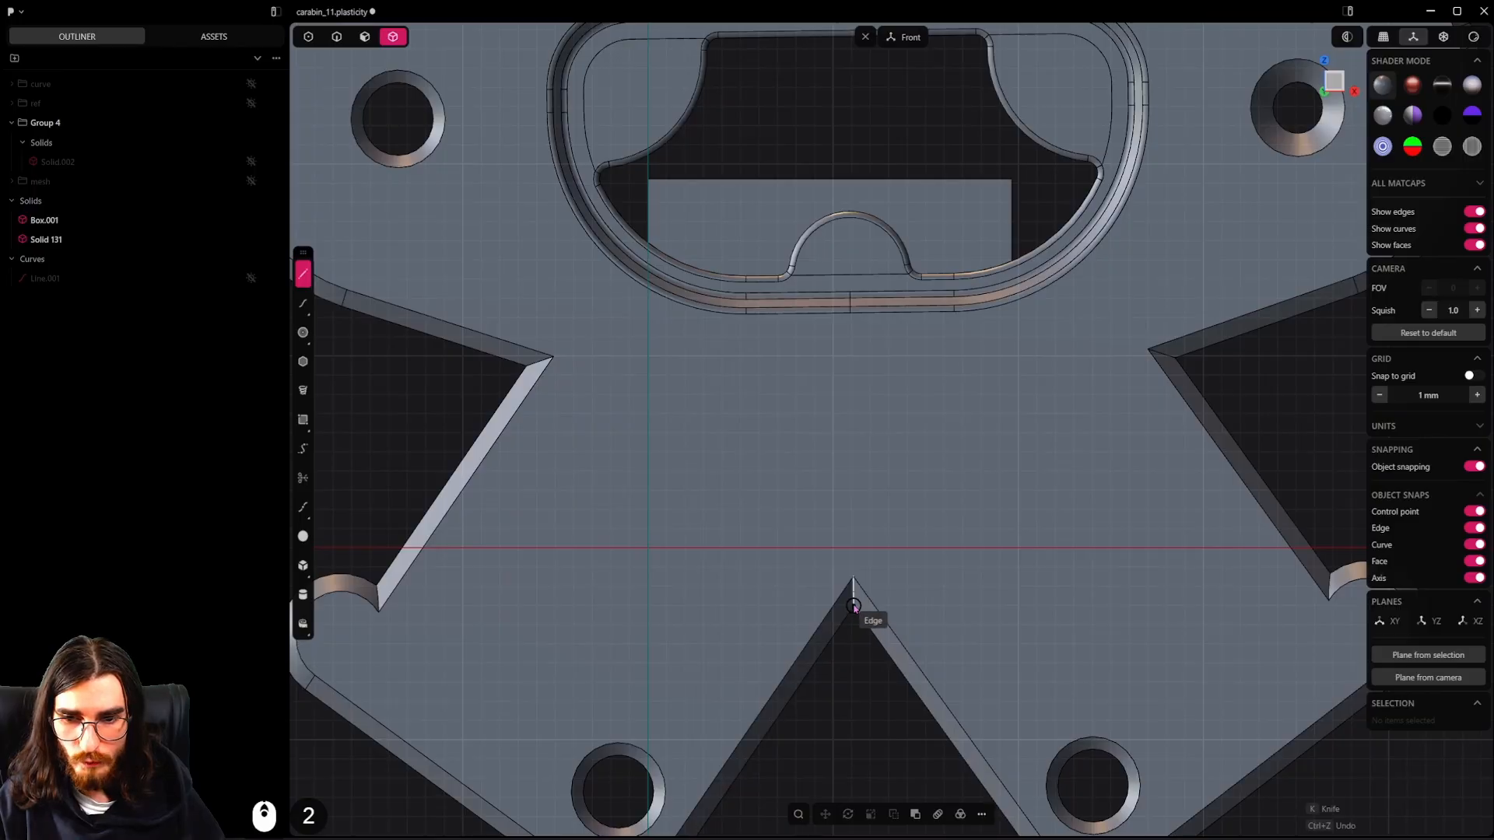
pyautogui.click(854, 608)
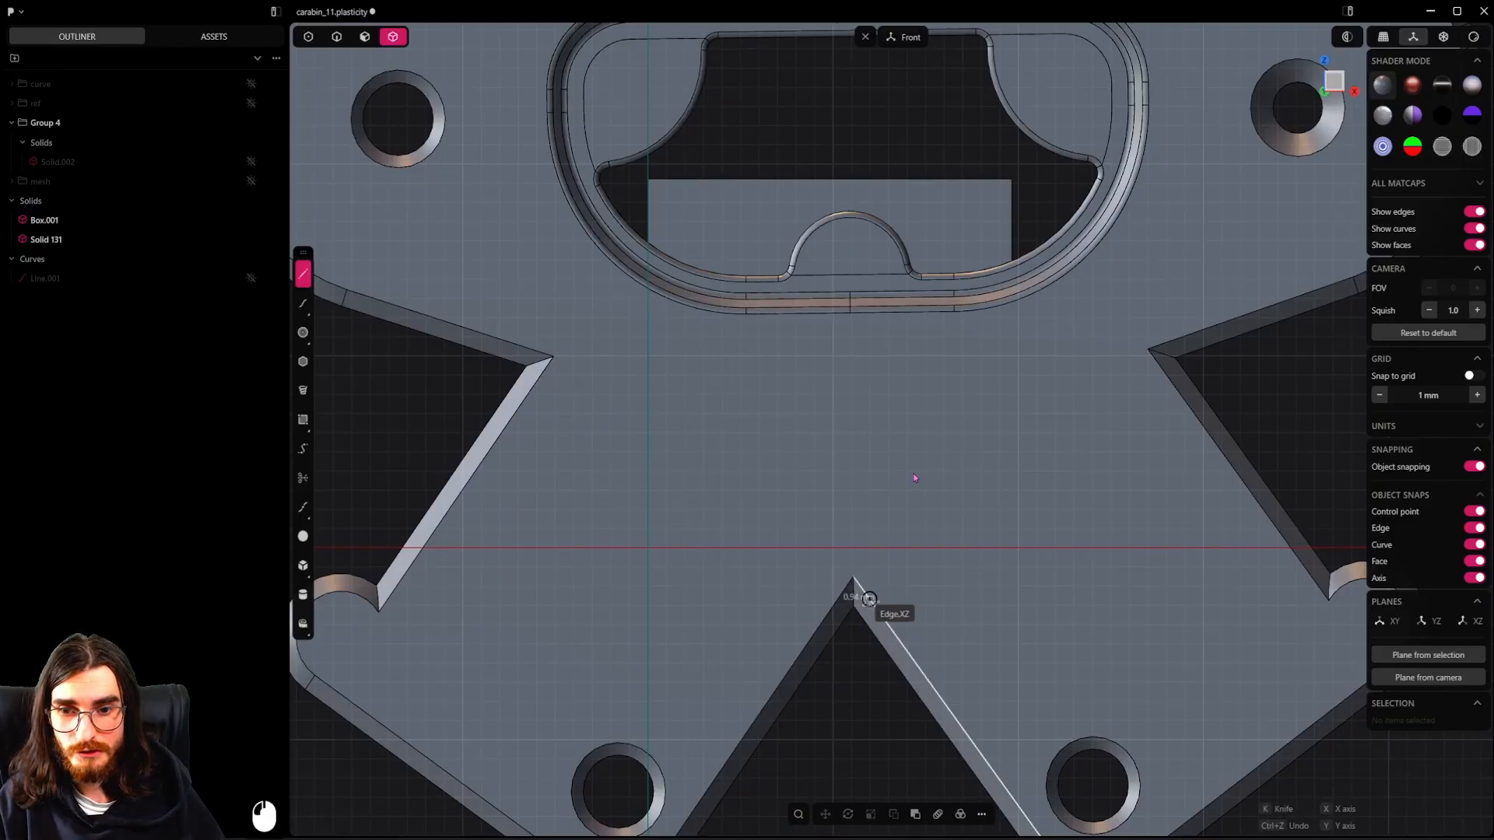
pyautogui.keyDown('shift'); pyautogui.scroll(-2, 860, 594); pyautogui.keyUp('shift')
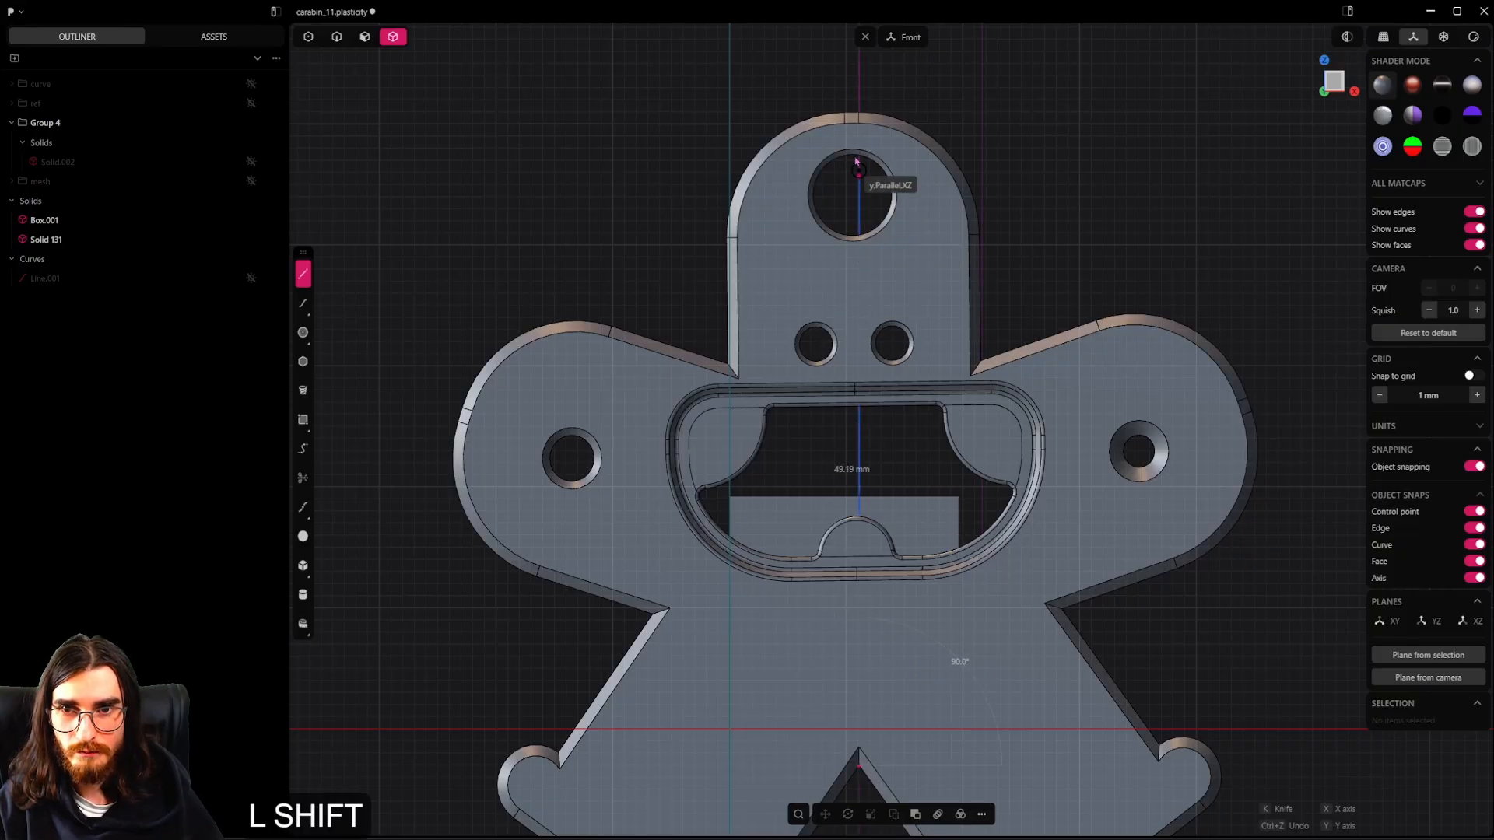
pyautogui.click(860, 90)
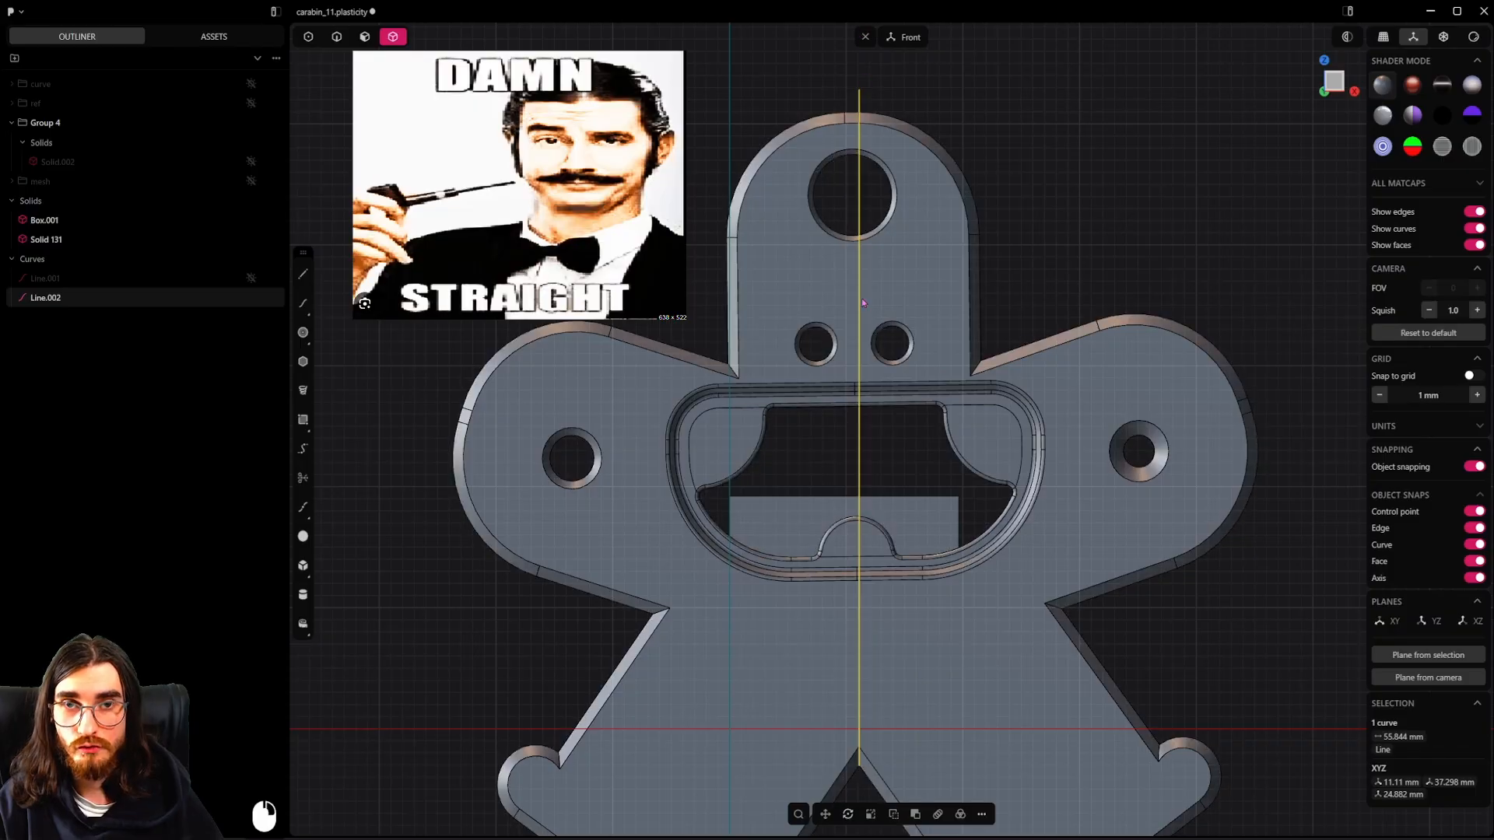
# Step: Draw a line from the midpoint of the head's top edge down to the inner corner of the notch between the legs
pyautogui.keyDown('shift'); pyautogui.moveTo(840, 127); pyautogui.dragTo(861, 189, button='middle'); pyautogui.keyUp('shift')
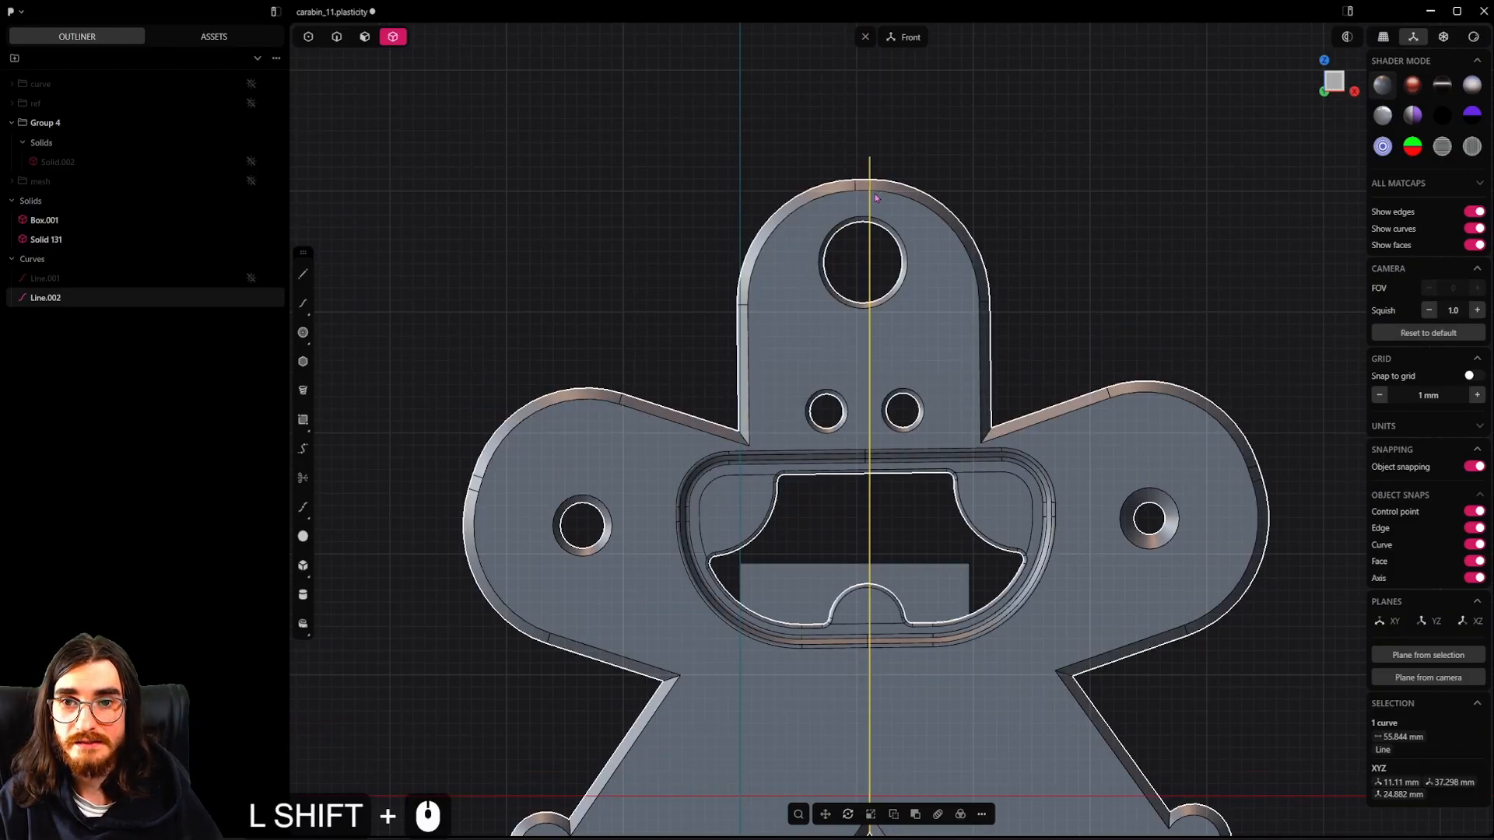
pyautogui.rightClick(807, 208)
pyautogui.scroll(10, 835, 187)
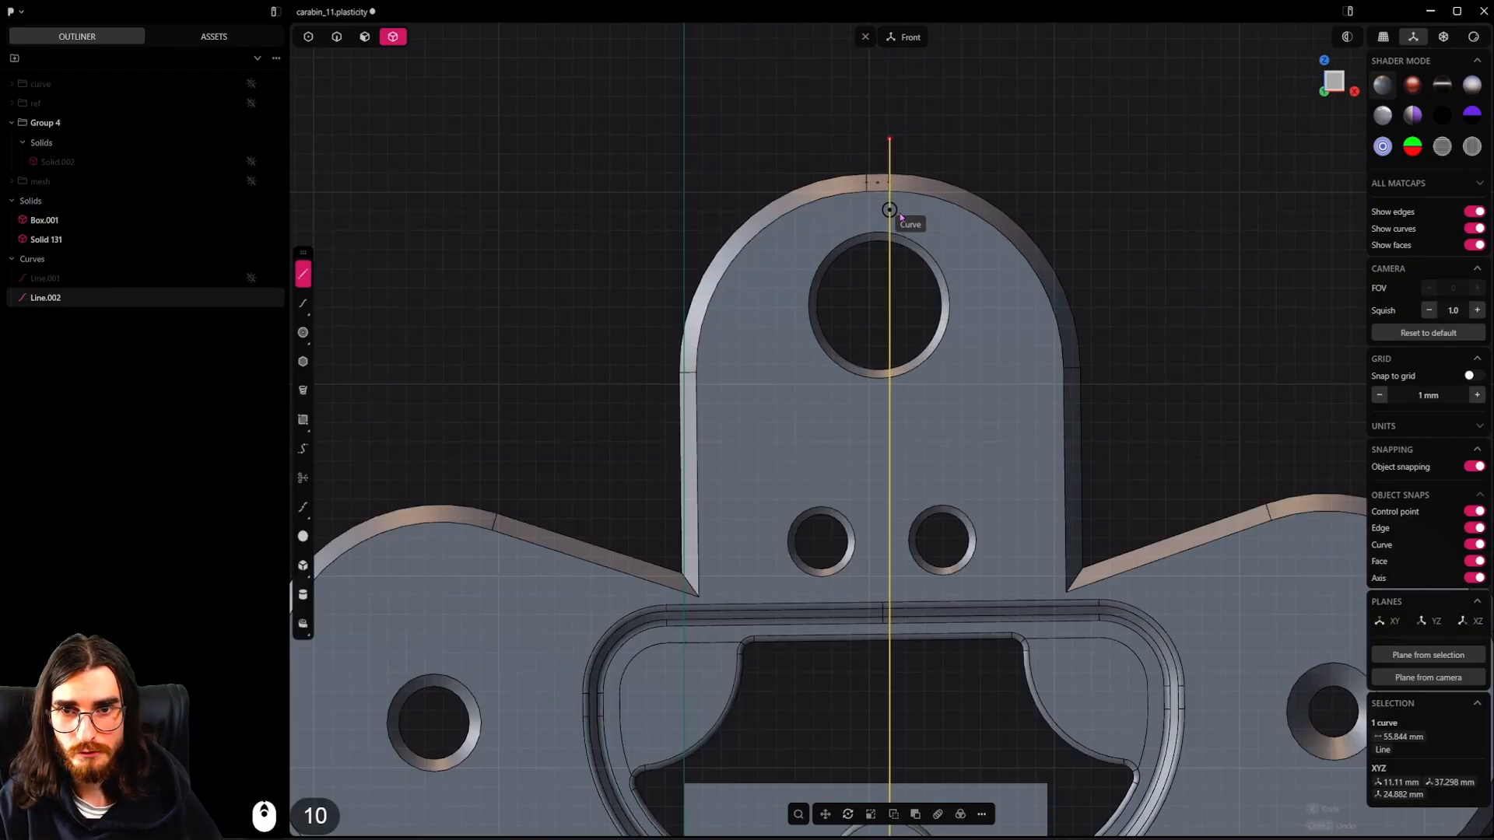
pyautogui.keyDown('shift'); pyautogui.moveTo(894, 214); pyautogui.dragTo(860, 329, button='middle'); pyautogui.keyUp('shift')
pyautogui.scroll(4, 852, 328)
pyautogui.scroll(3, 839, 329)
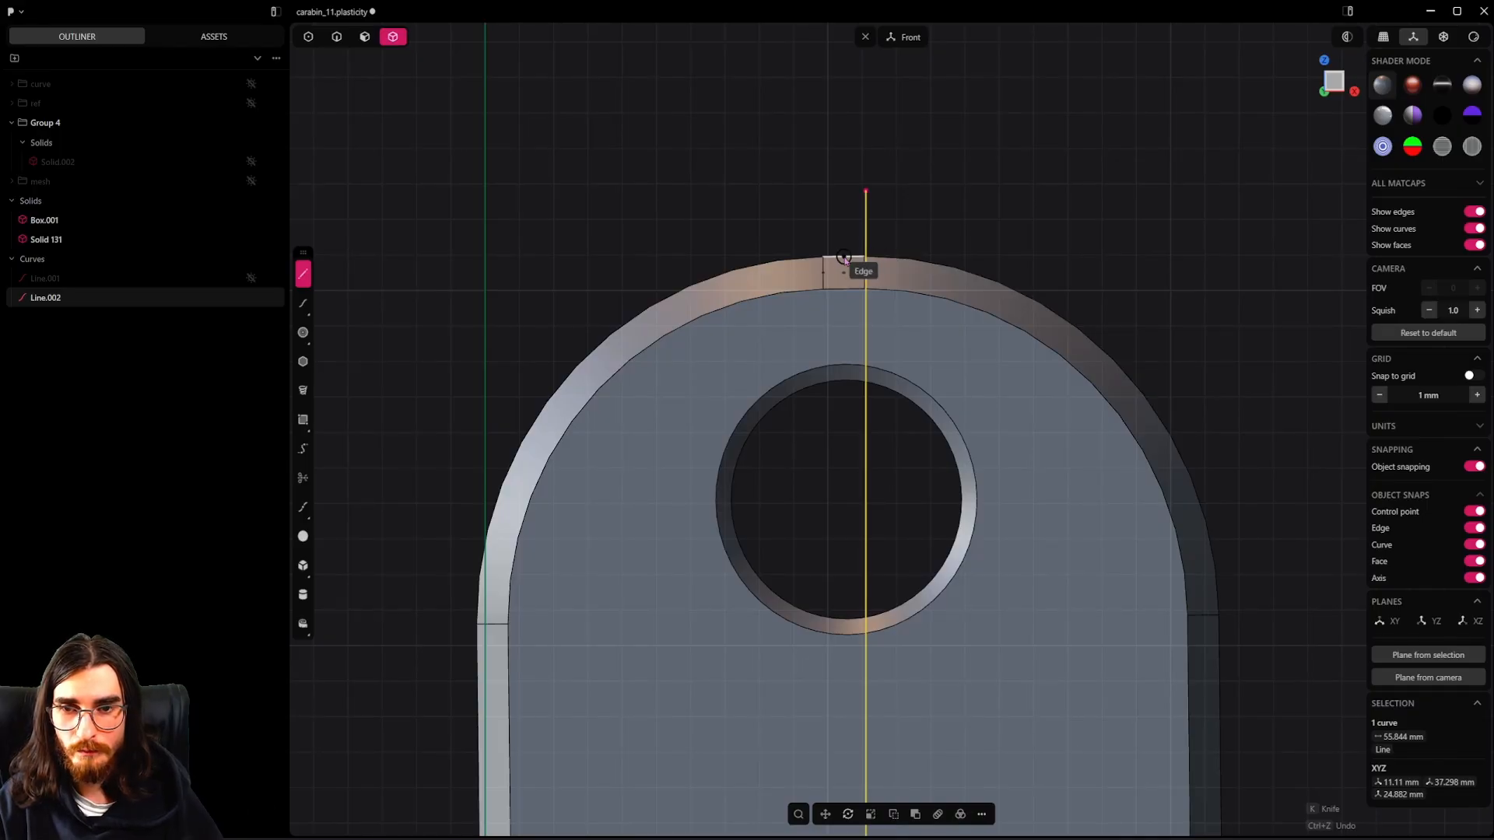
pyautogui.click(844, 257)
pyautogui.scroll(-19, 844, 623)
pyautogui.scroll(9, 903, 661)
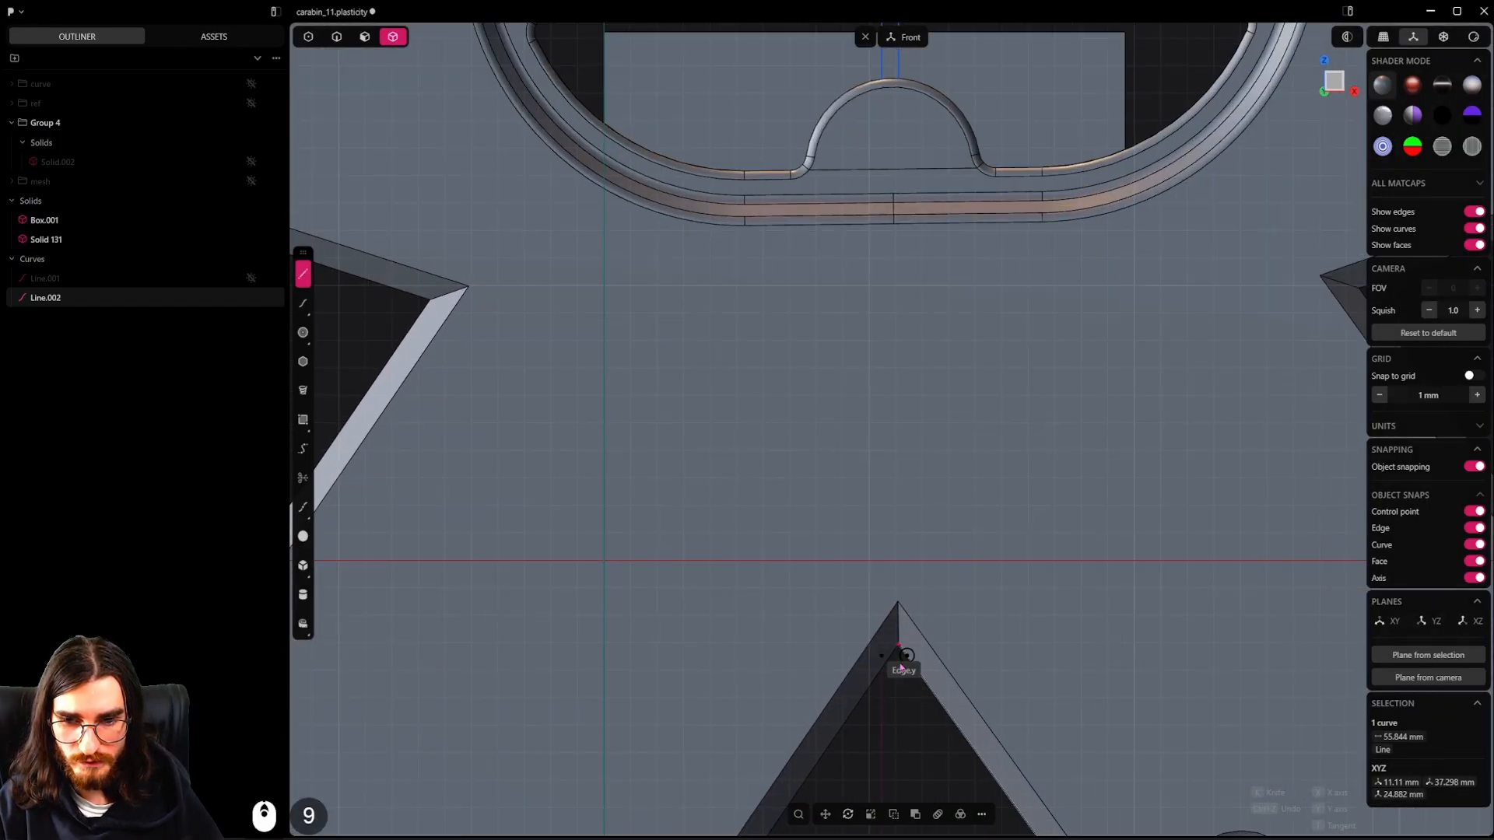
pyautogui.scroll(3, 901, 665)
pyautogui.scroll(6, 896, 646)
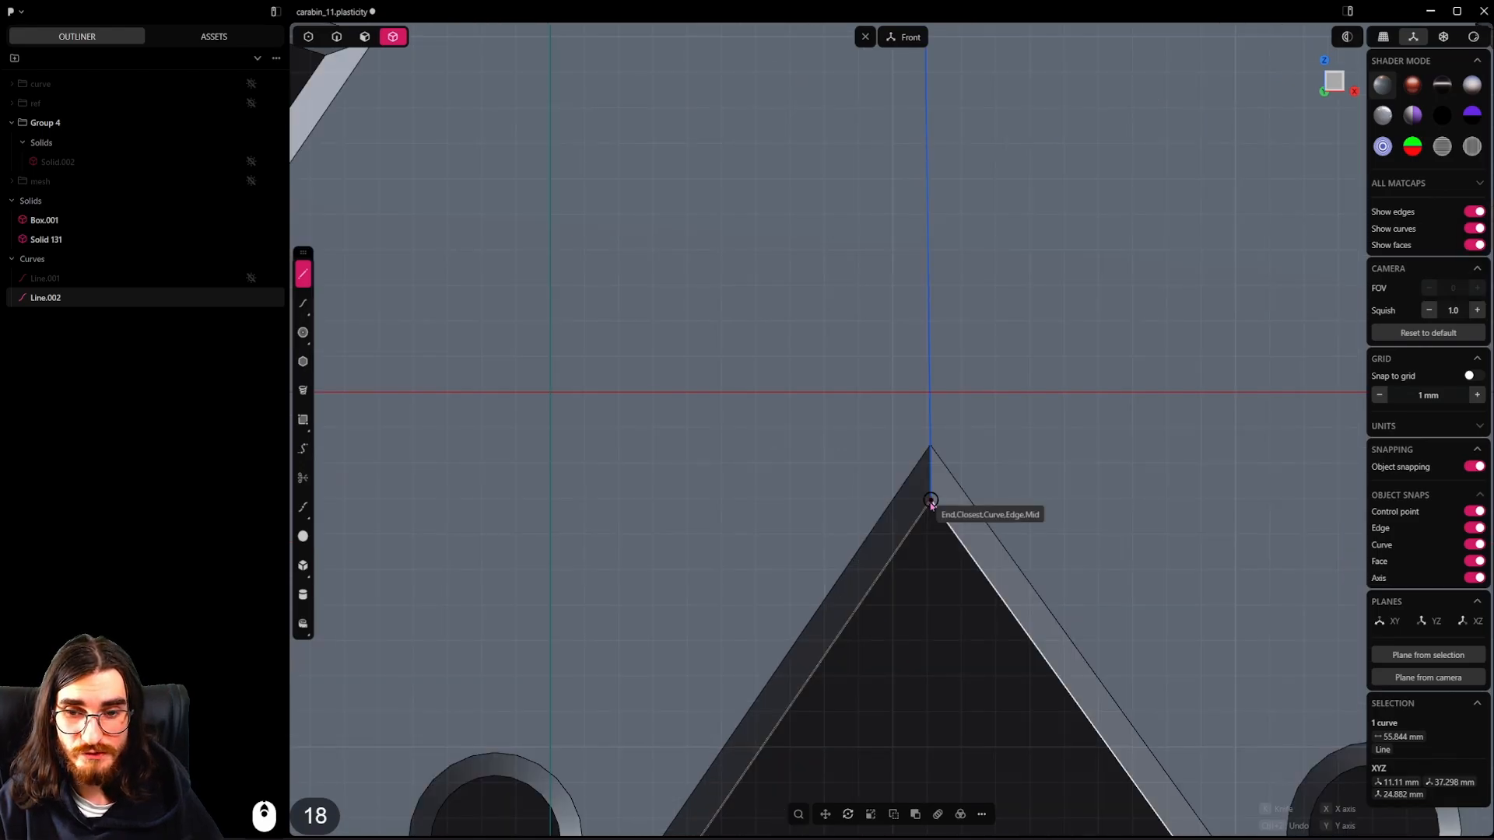
pyautogui.click(931, 501)
pyautogui.scroll(-16, 930, 530)
pyautogui.keyDown('shift'); pyautogui.moveTo(928, 551); pyautogui.dragTo(913, 632, button='middle'); pyautogui.keyUp('shift')
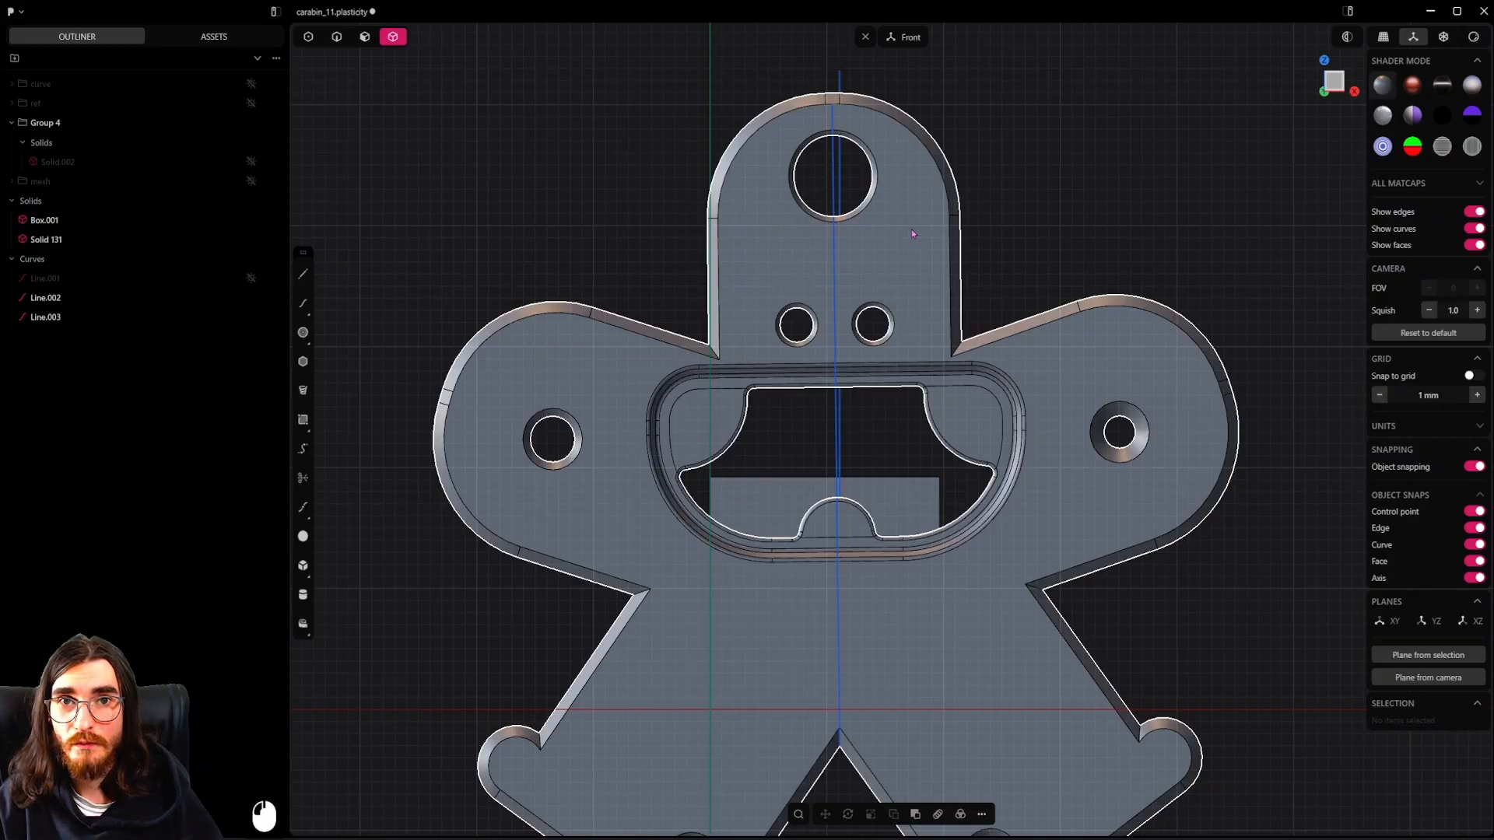
# Step: Freestyle-rotate the plate about the leg notch from its slightly tilted centre line onto the vertical line, and leave the plate selected
pyautogui.click(912, 230)
pyautogui.scroll(-2, 912, 231)
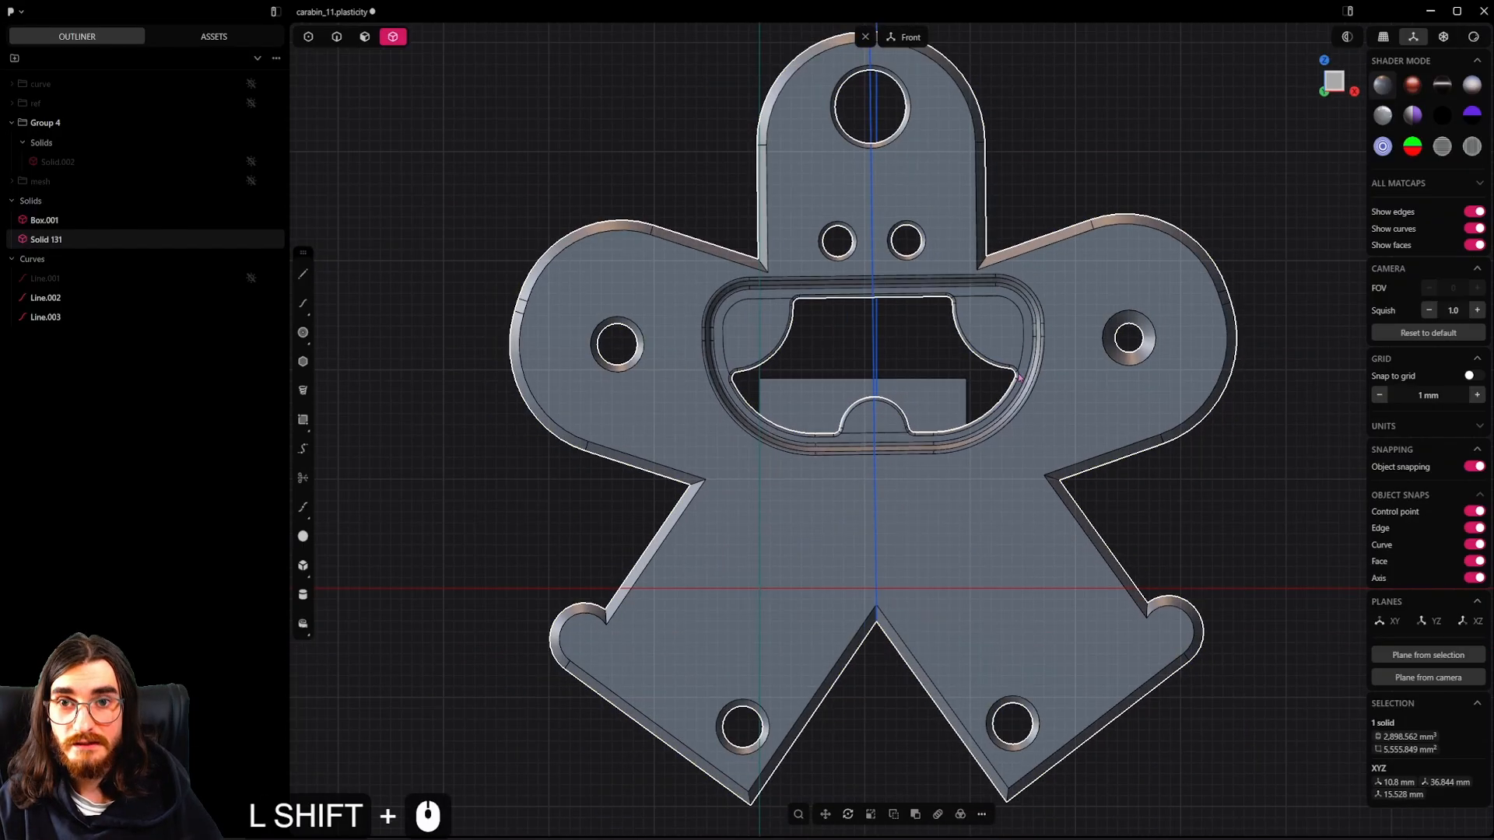
pyautogui.keyDown('shift'); pyautogui.moveTo(1004, 350); pyautogui.dragTo(1008, 426, button='middle'); pyautogui.keyUp('shift')
pyautogui.press('r')
pyautogui.press('f')
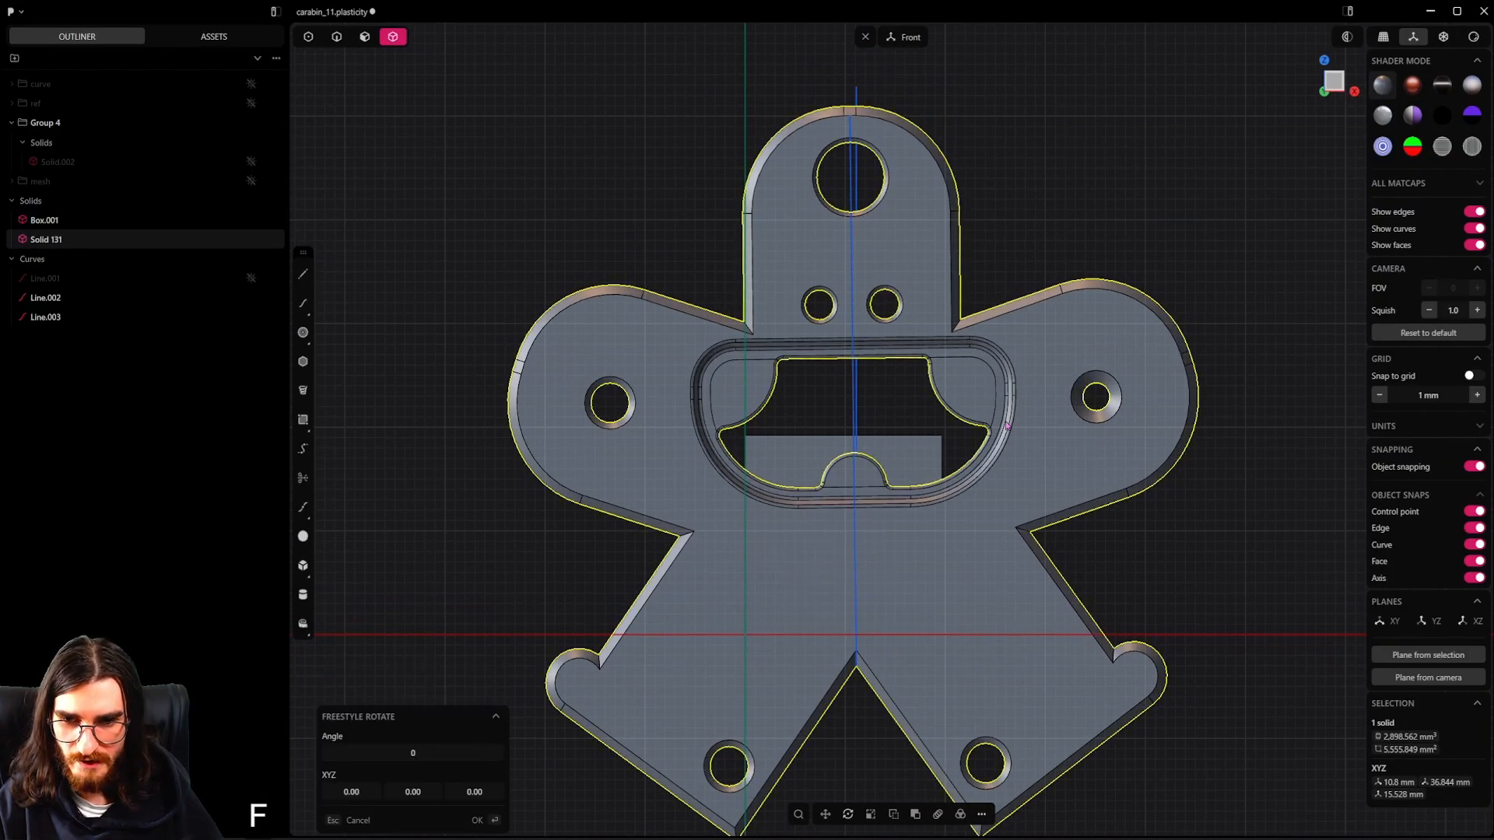
pyautogui.scroll(14, 864, 716)
pyautogui.scroll(18, 846, 695)
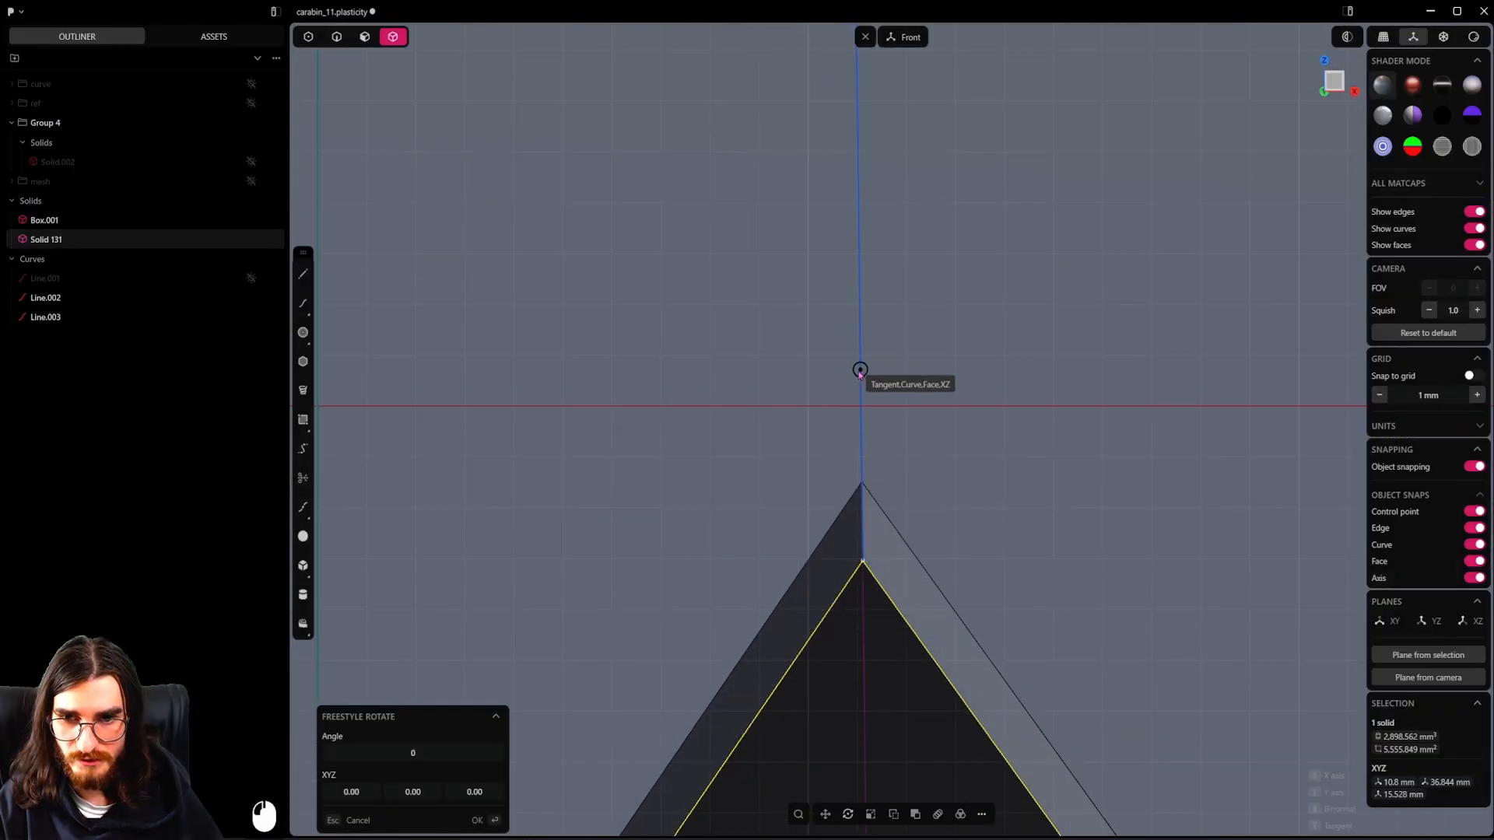
pyautogui.scroll(-14, 860, 372)
pyautogui.scroll(-17, 860, 373)
pyautogui.keyDown('shift'); pyautogui.moveTo(860, 83); pyautogui.dragTo(871, 760, button='middle'); pyautogui.keyUp('shift')
pyautogui.scroll(19, 846, 393)
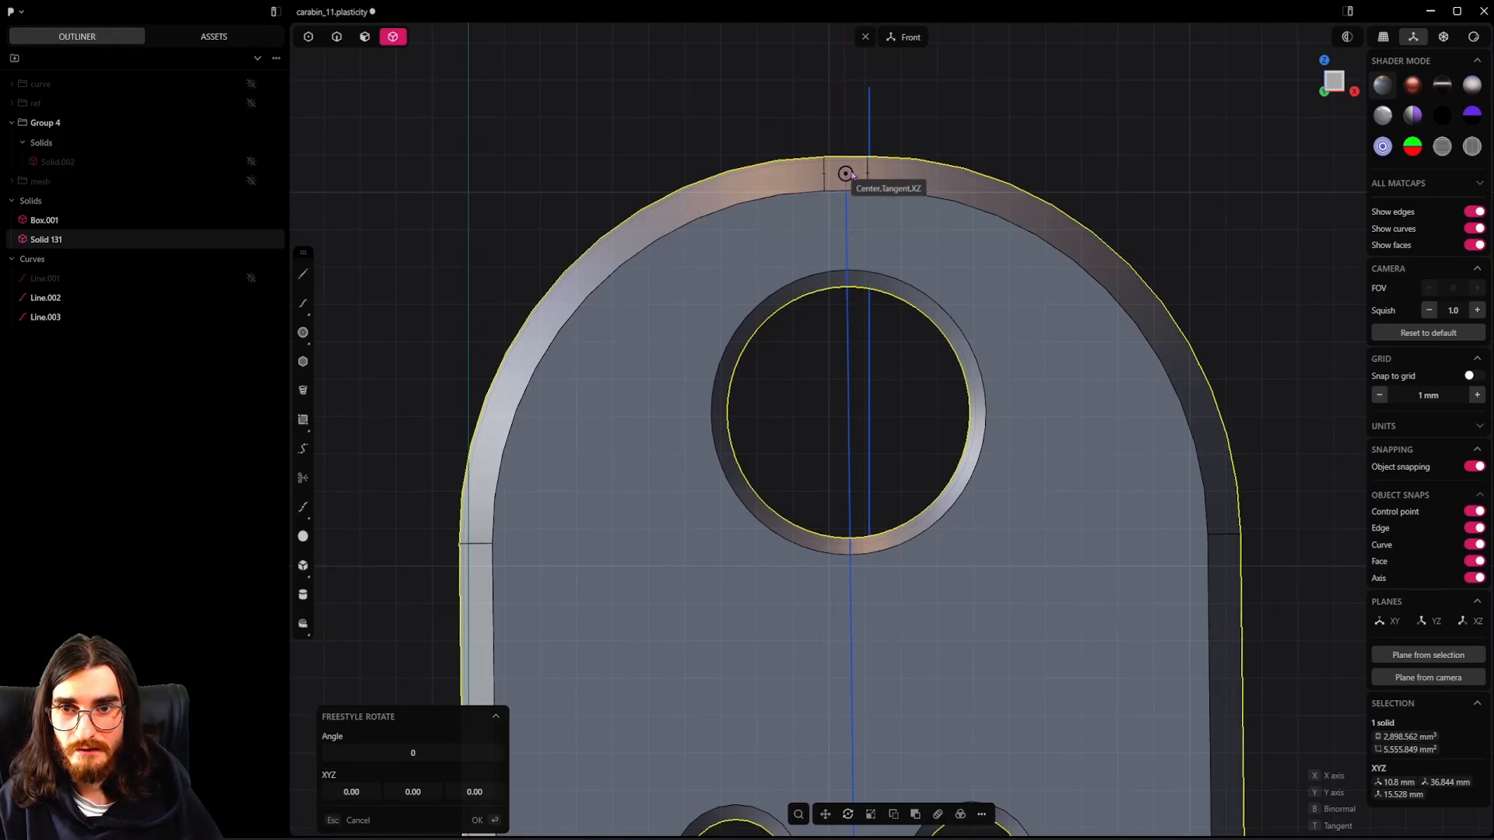
pyautogui.click(850, 364)
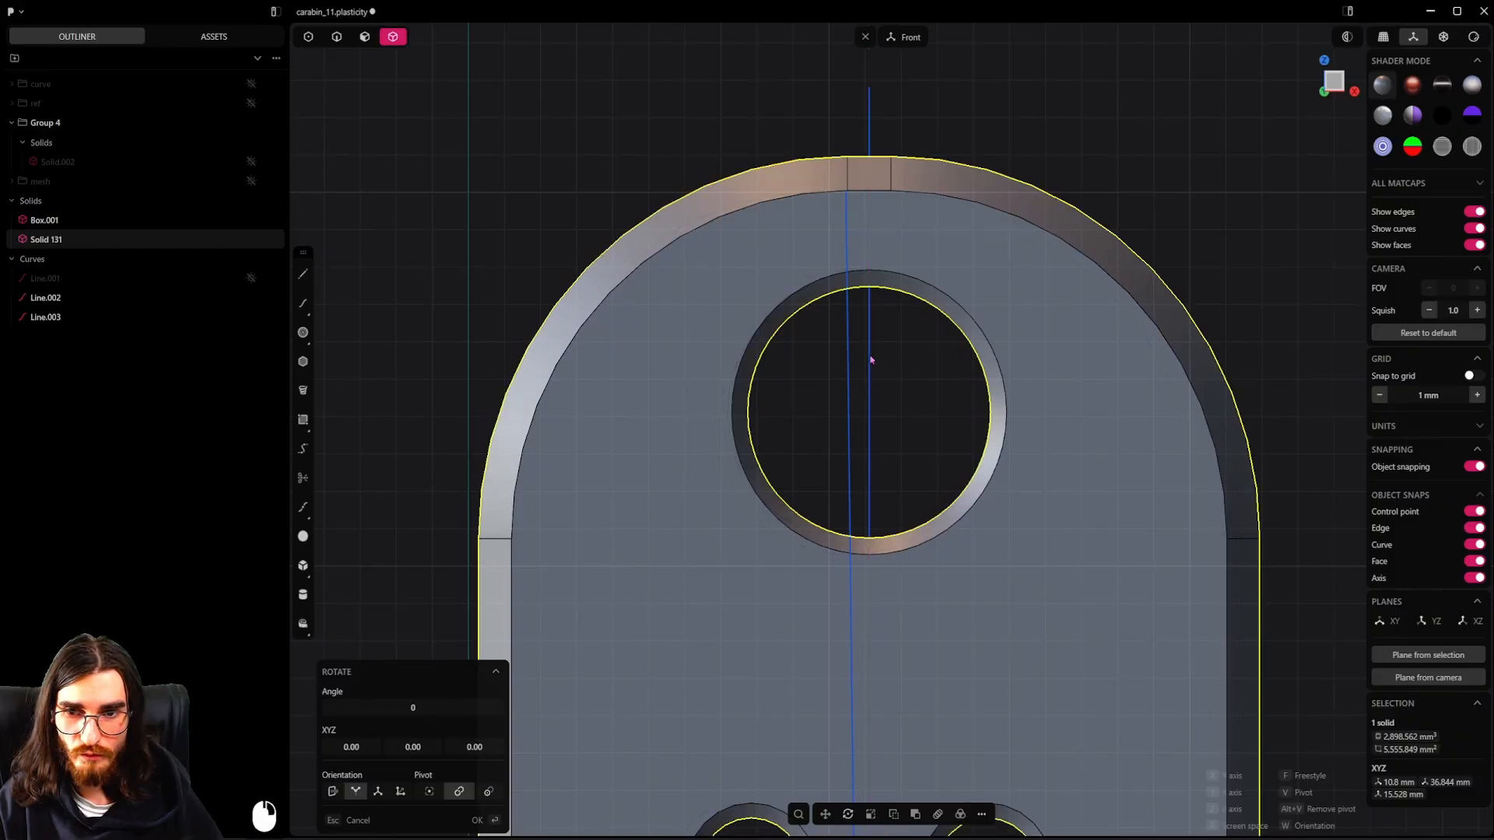
pyautogui.press('Return')
pyautogui.click(1103, 207)
pyautogui.scroll(-3, 1103, 208)
pyautogui.keyDown('shift'); pyautogui.moveTo(1136, 389); pyautogui.dragTo(1007, 203, button='middle'); pyautogui.keyUp('shift')
pyautogui.scroll(-1, 1007, 203)
pyautogui.click(927, 247)
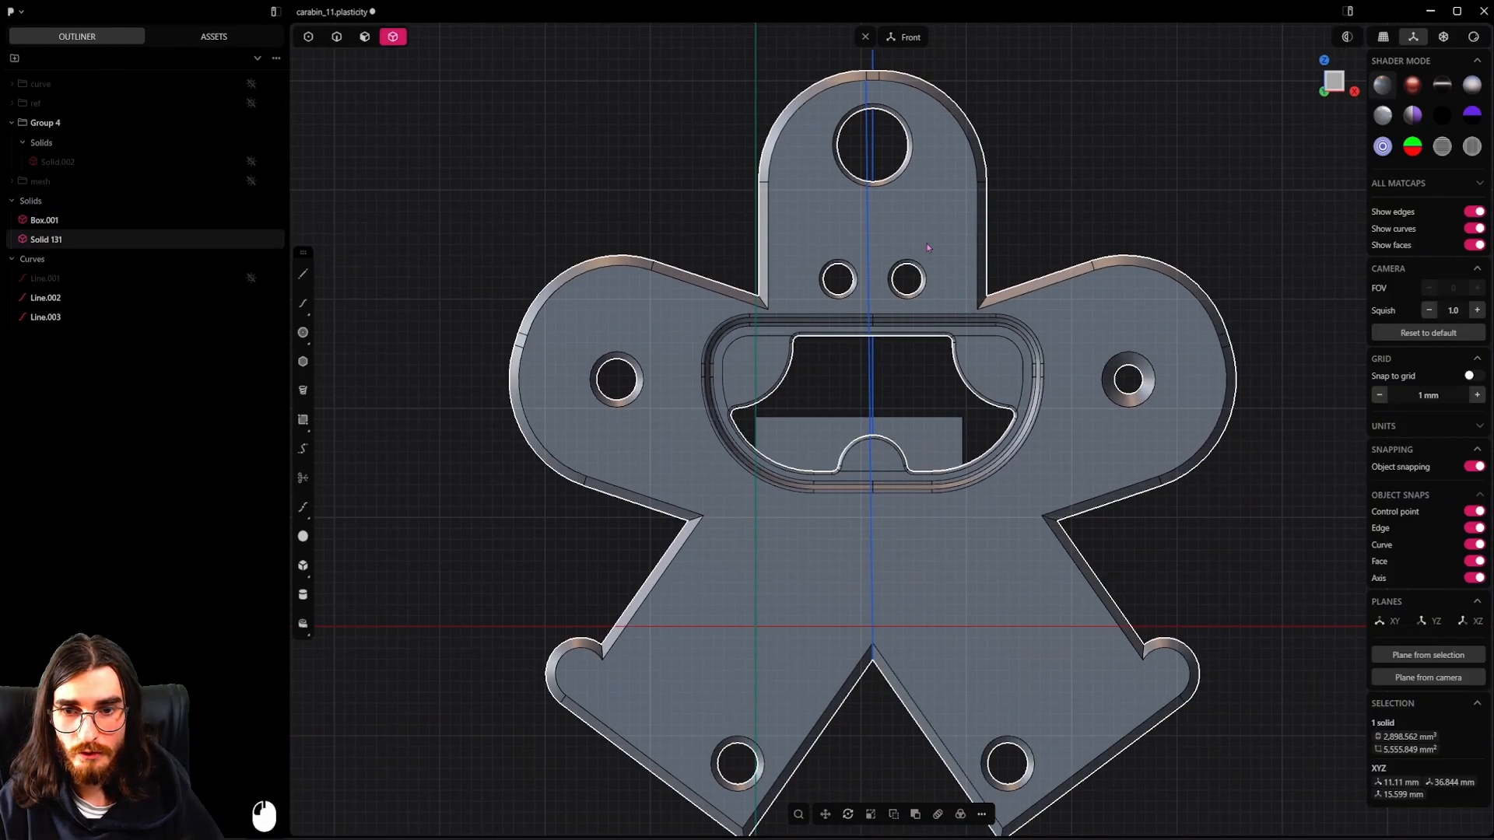
pyautogui.press('s')
pyautogui.press('s')
pyautogui.click(1204, 270)
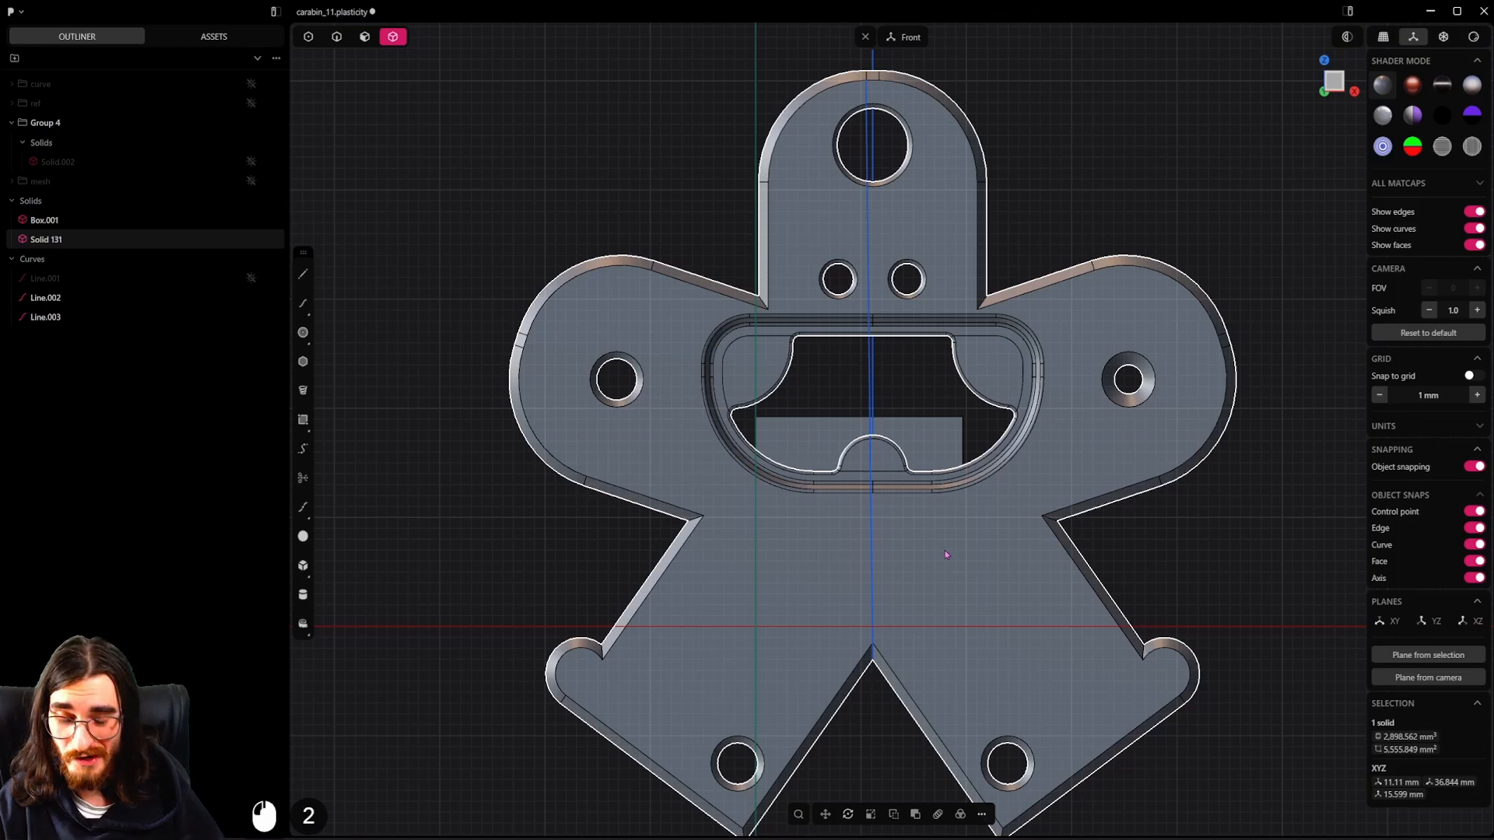
# Step: Set the plate's transform pivot on the vertical line at the lower rim of the mouth recess, without rotating the plate
pyautogui.press('r')
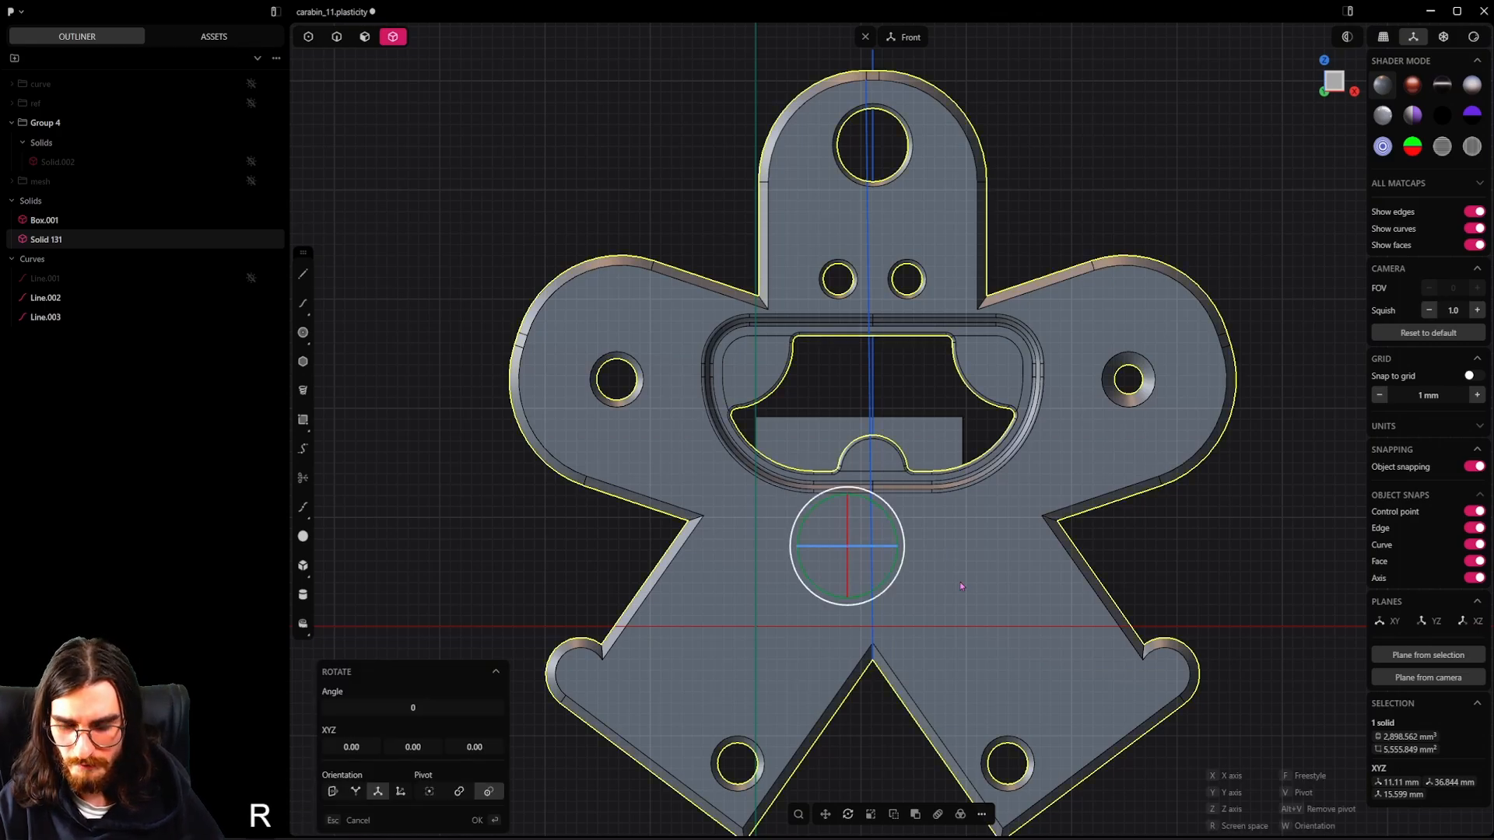
pyautogui.press('v')
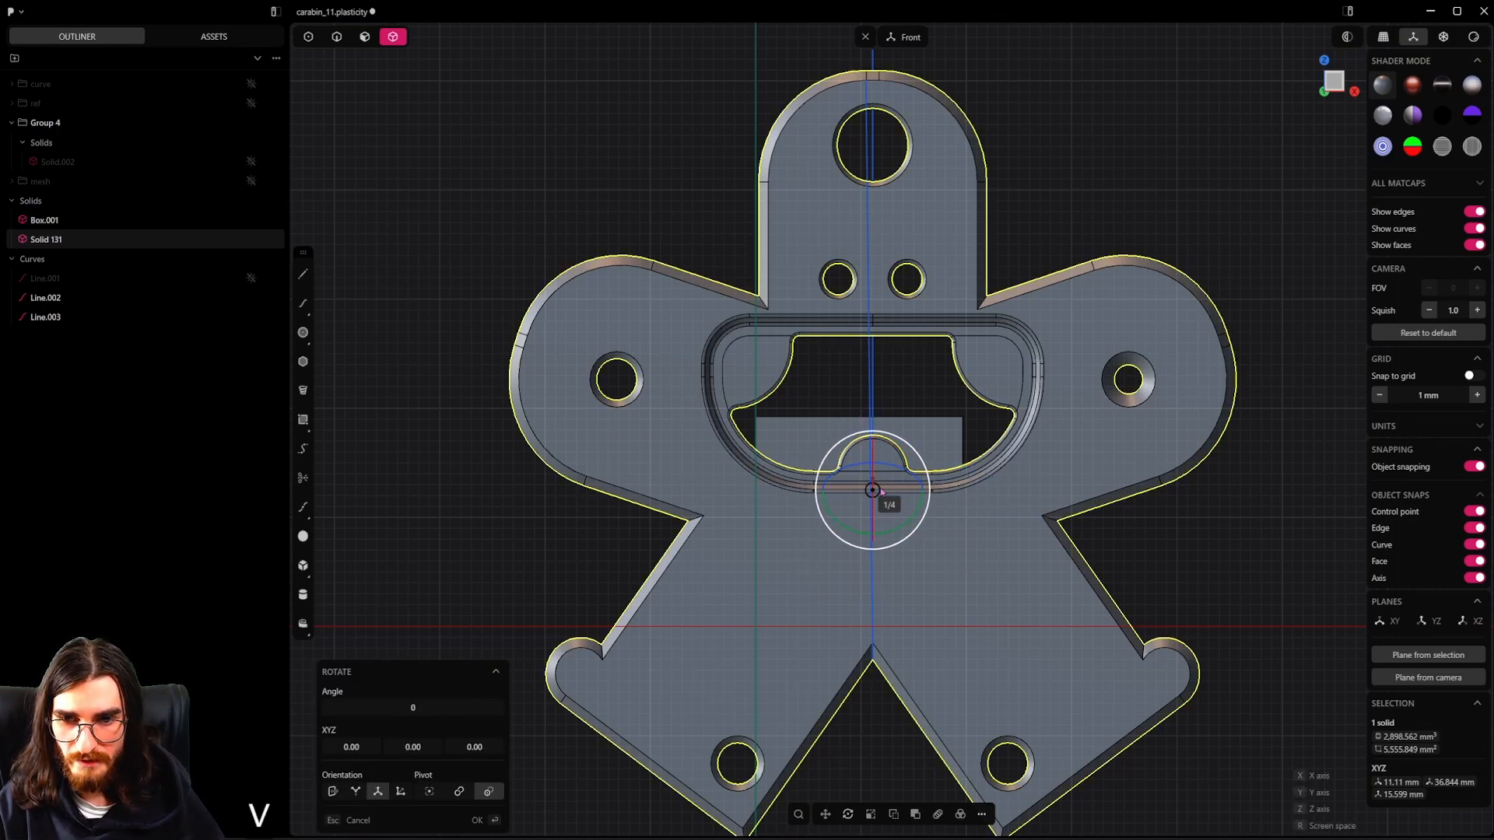
pyautogui.click(882, 492)
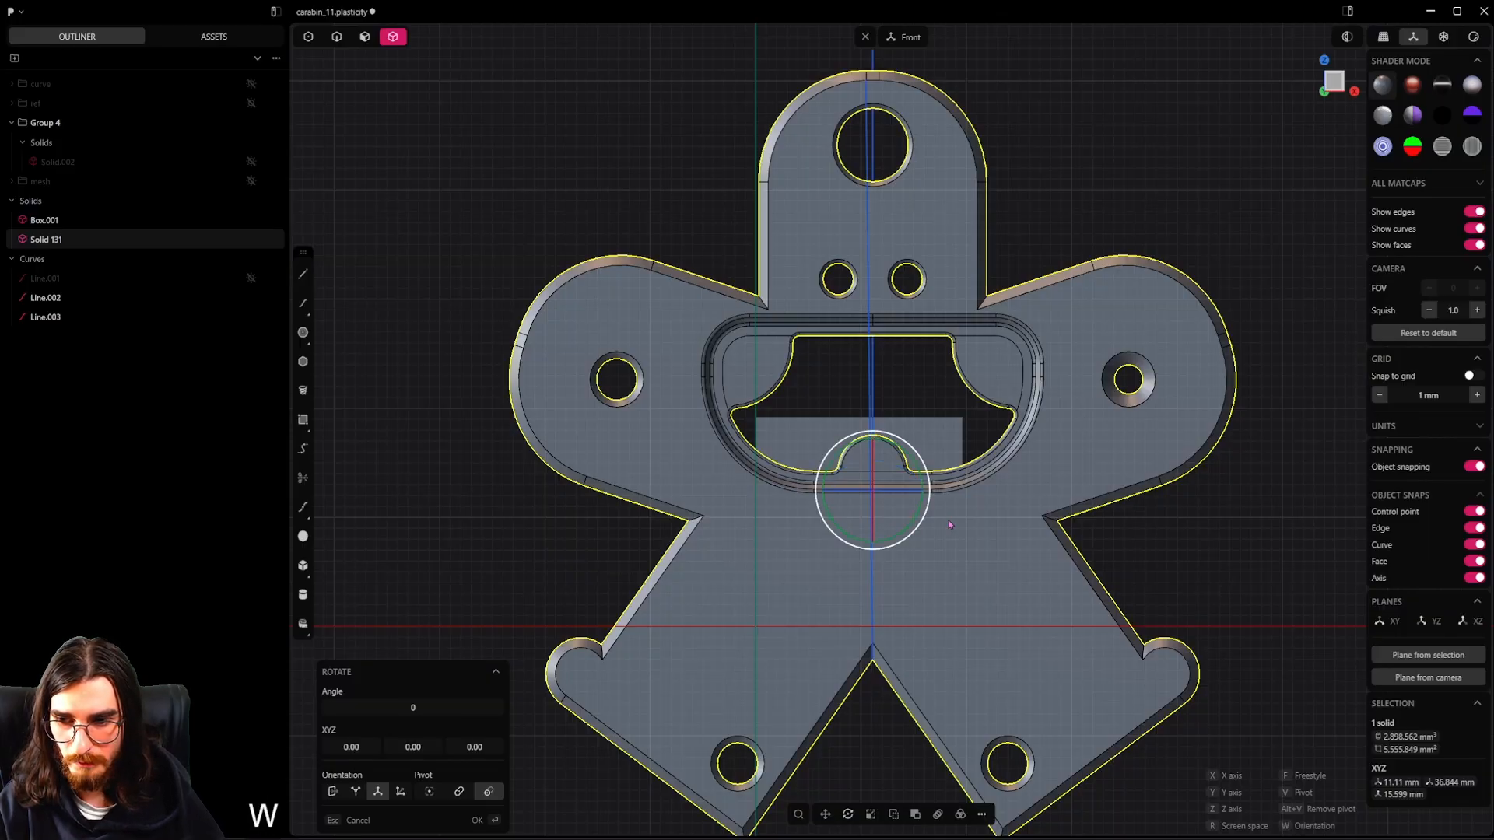
pyautogui.keyDown('alt'); pyautogui.moveTo(948, 520); pyautogui.dragTo(821, 557, button='middle'); pyautogui.keyUp('alt')
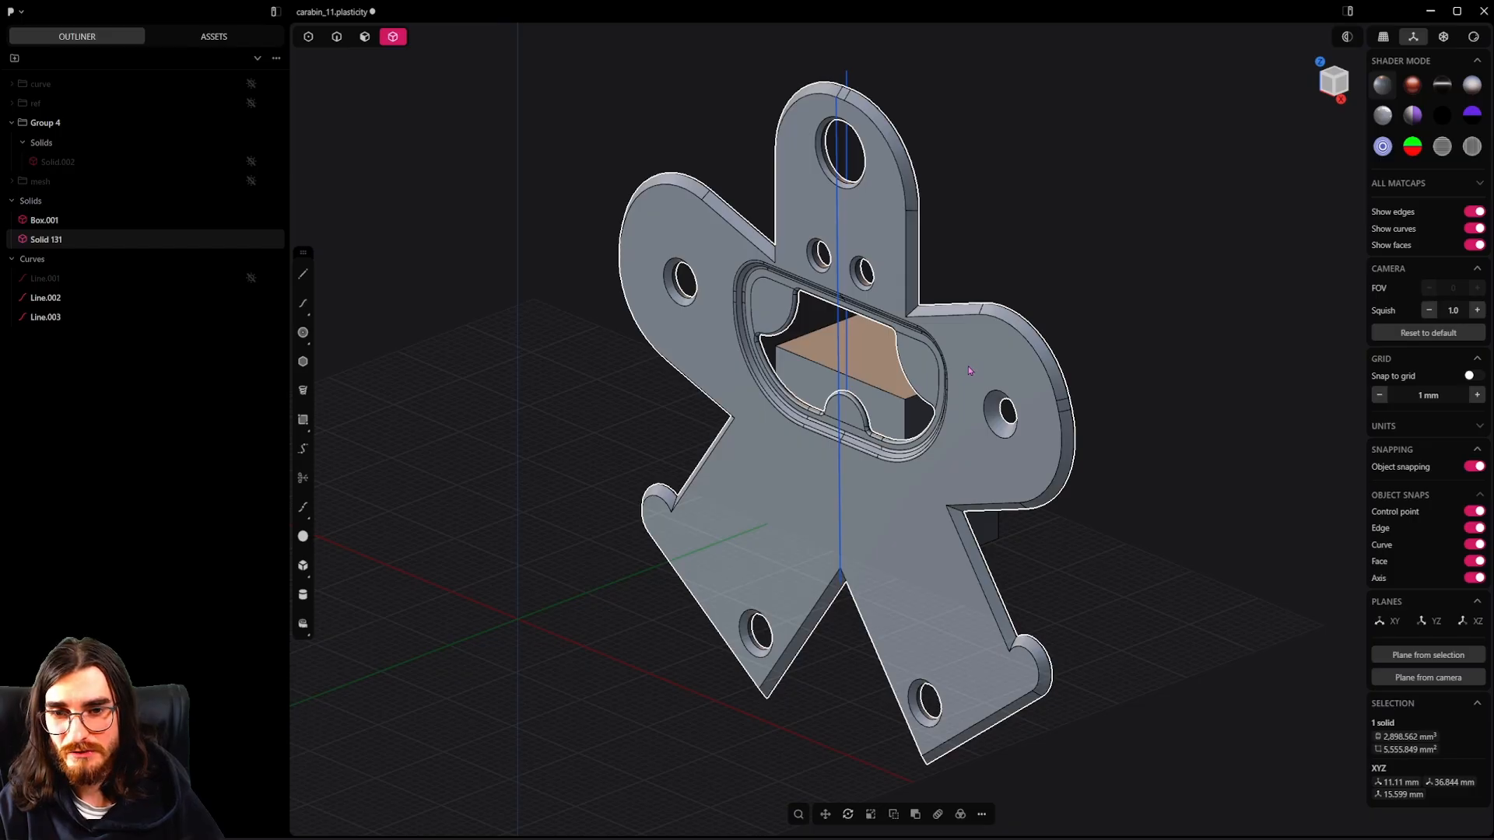
pyautogui.moveTo(968, 366); pyautogui.dragTo(944, 445, button='middle')
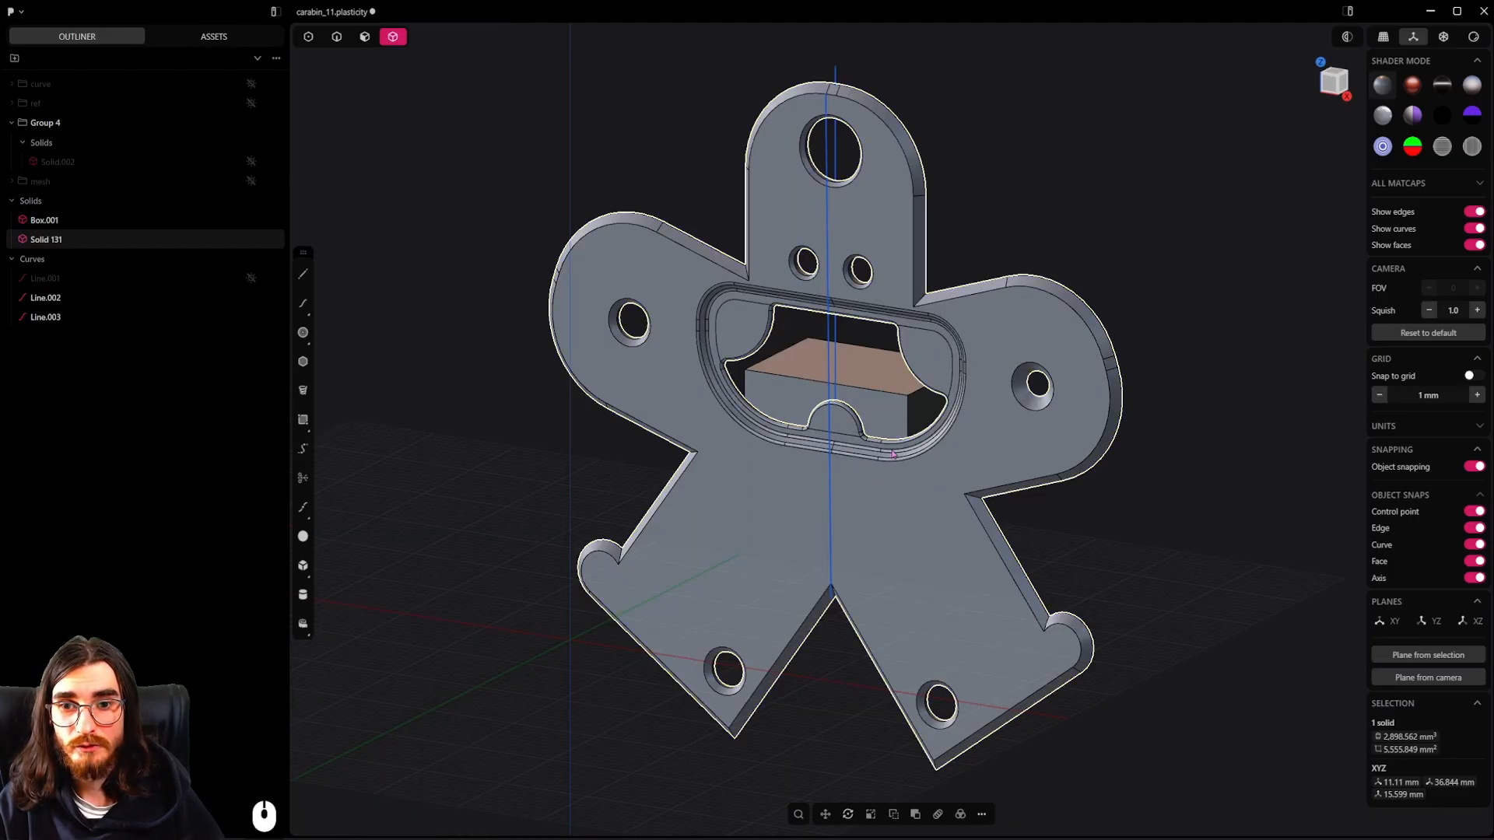
# Step: Scale the plate down uniformly in the front view until it is narrower than the box, and start moving it over the box's face
pyautogui.press('2')
pyautogui.press('s')
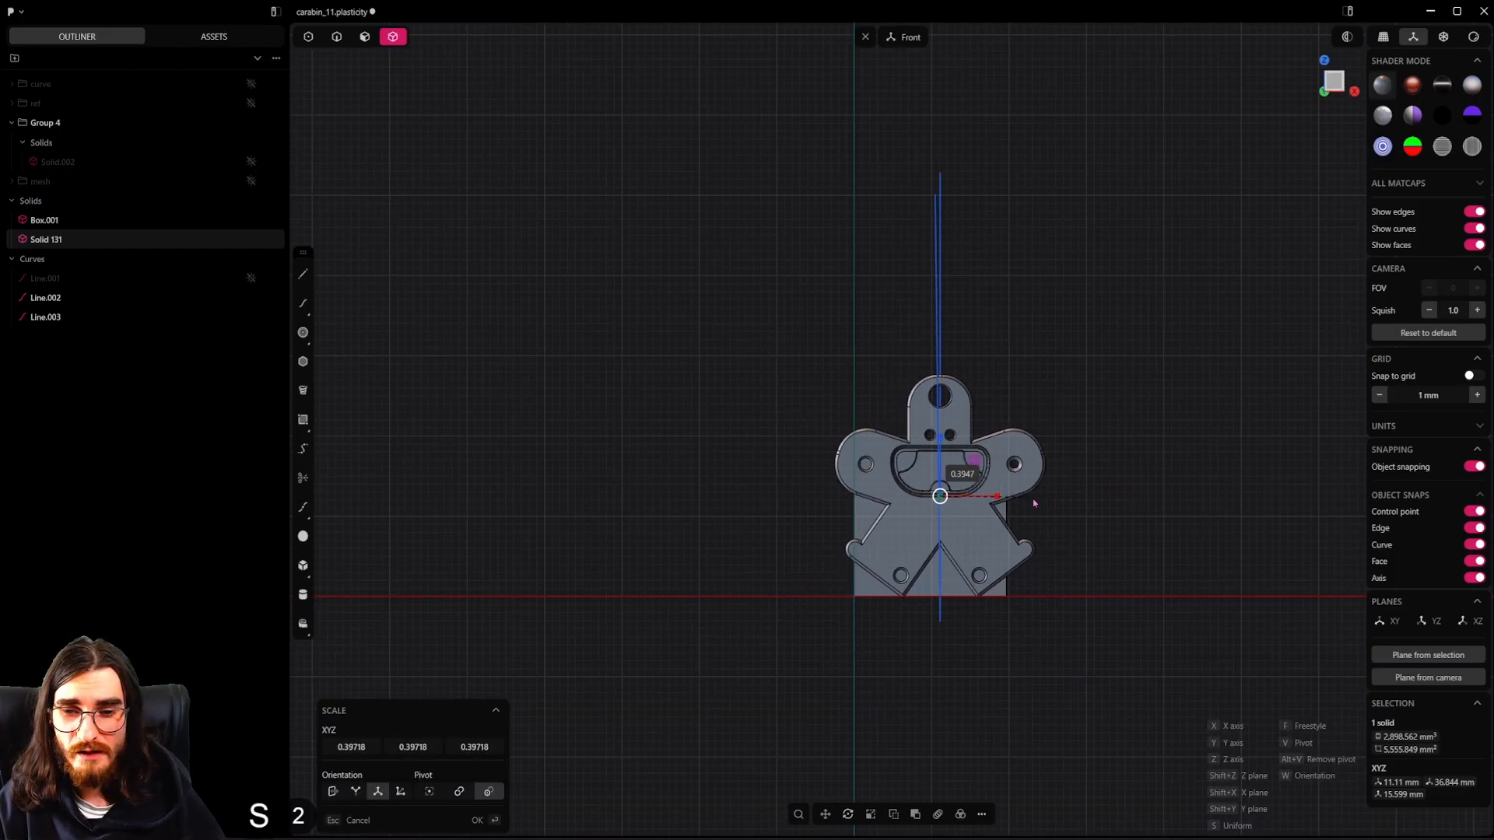
pyautogui.click(1004, 500)
pyautogui.press('g')
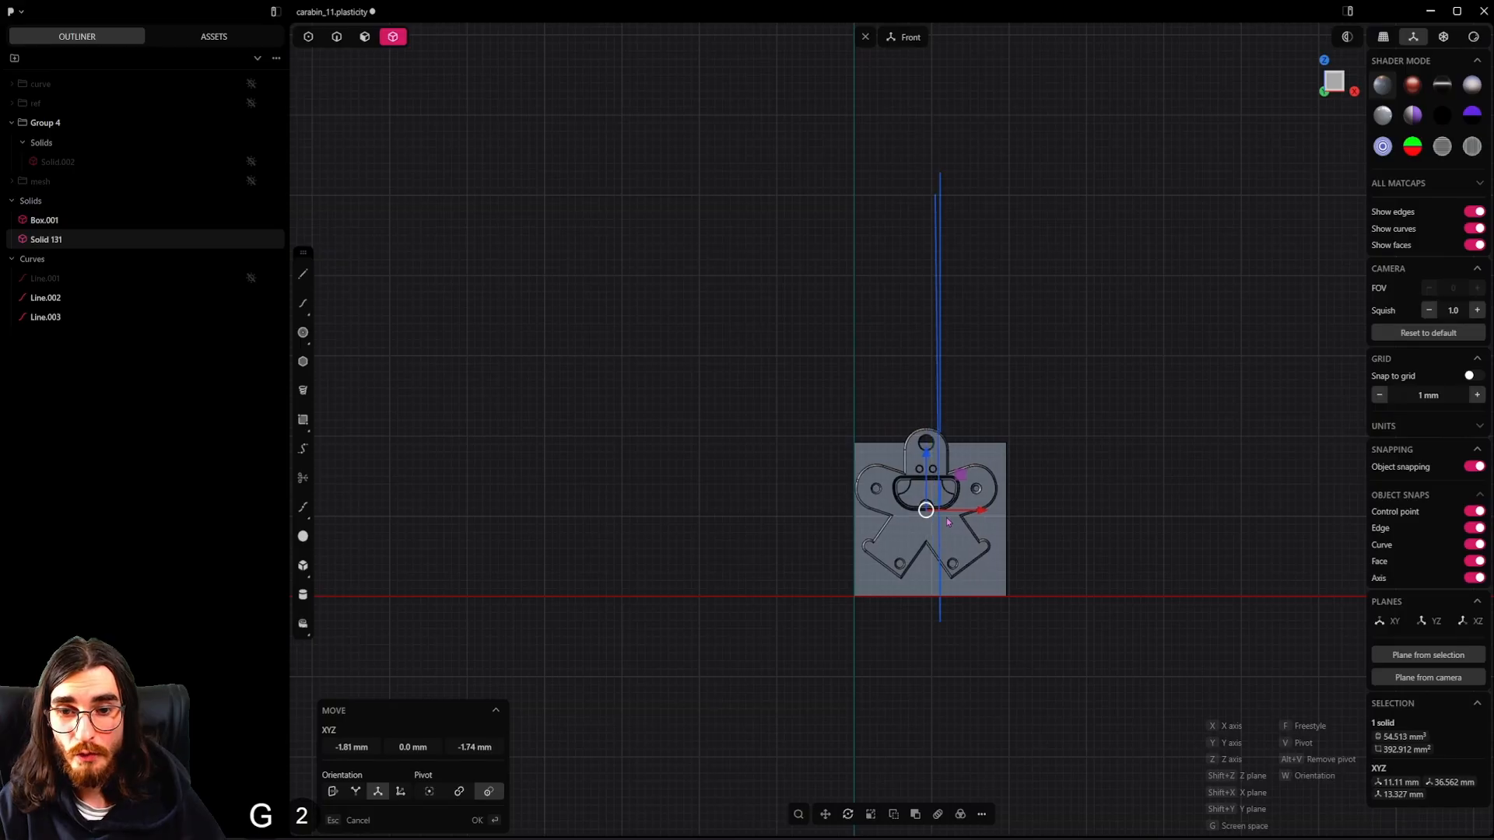
pyautogui.press('ctrl')
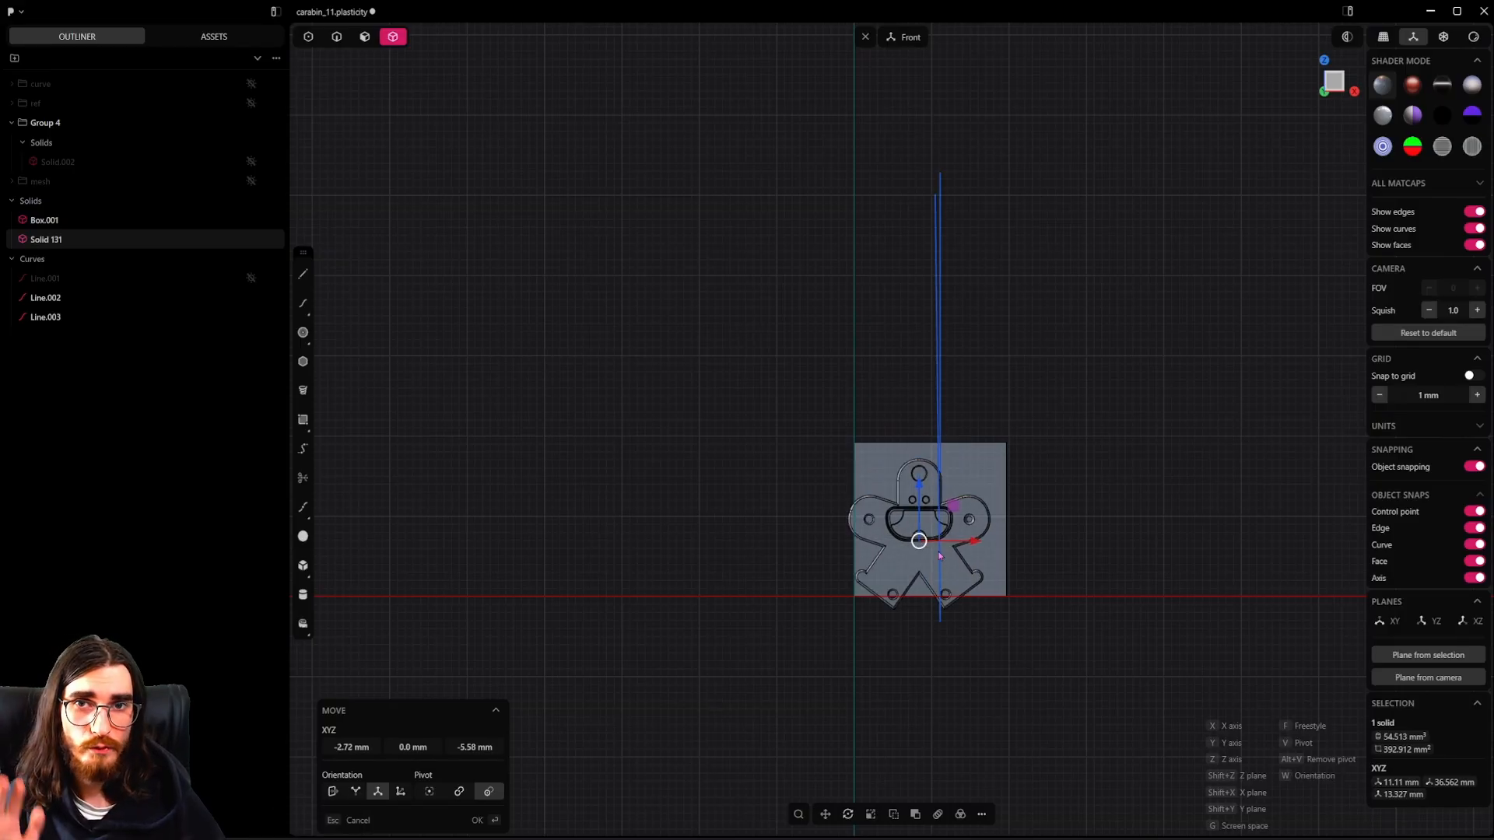